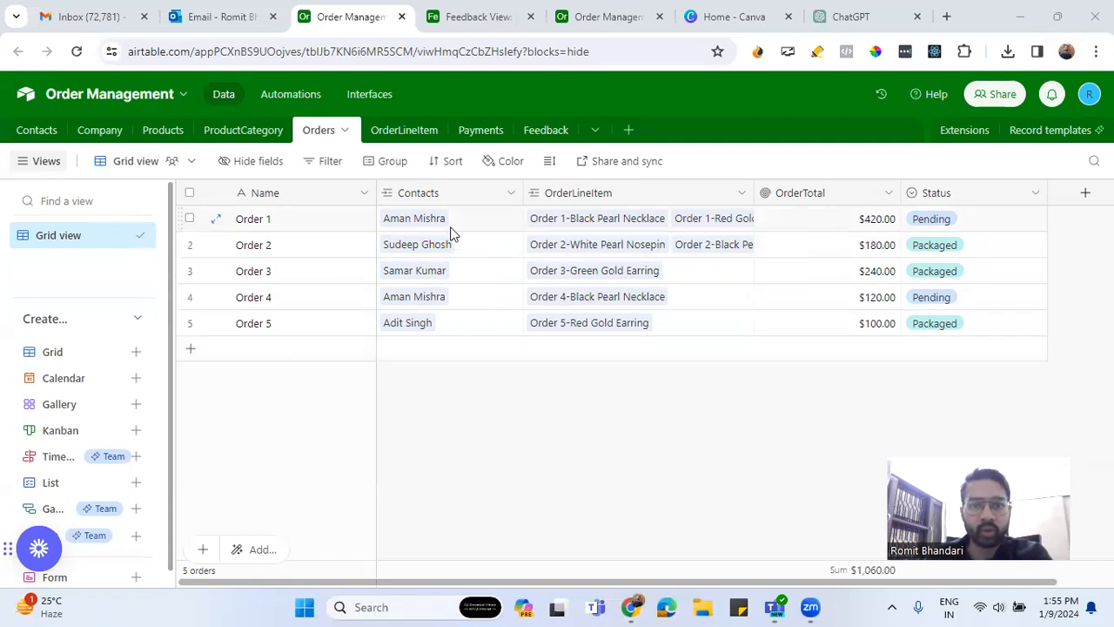
Open the Order Management base's Automations in a separate browser tab and switch to it.
{"action": "right_click", "coordinate": [309, 98]}
{"action": "left_click", "coordinate": [348, 110]}
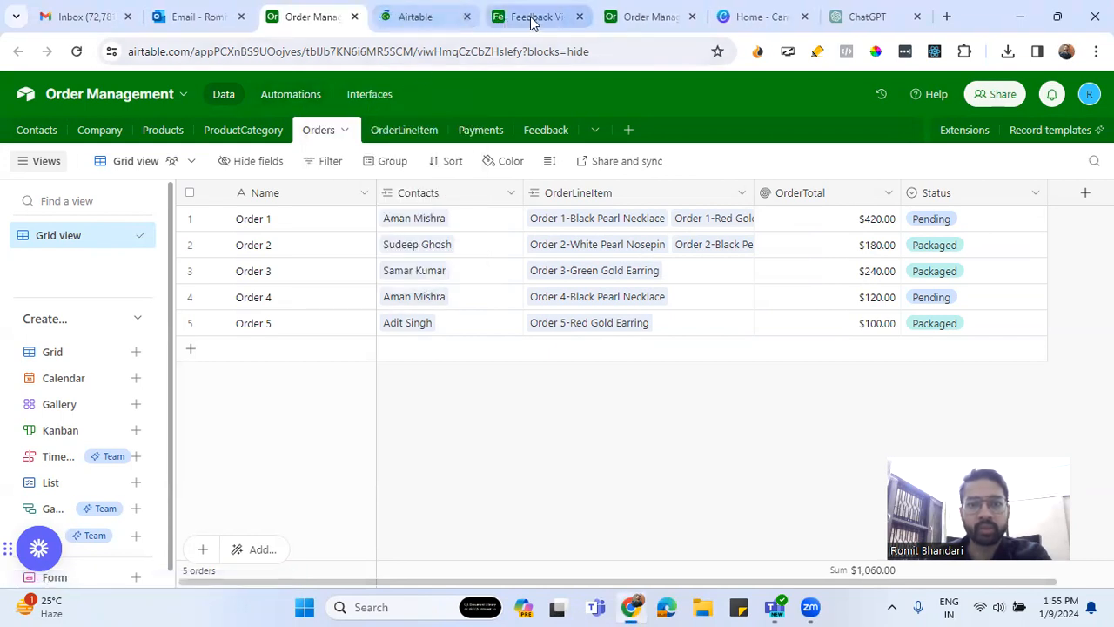
{"action": "left_click", "coordinate": [425, 19]}
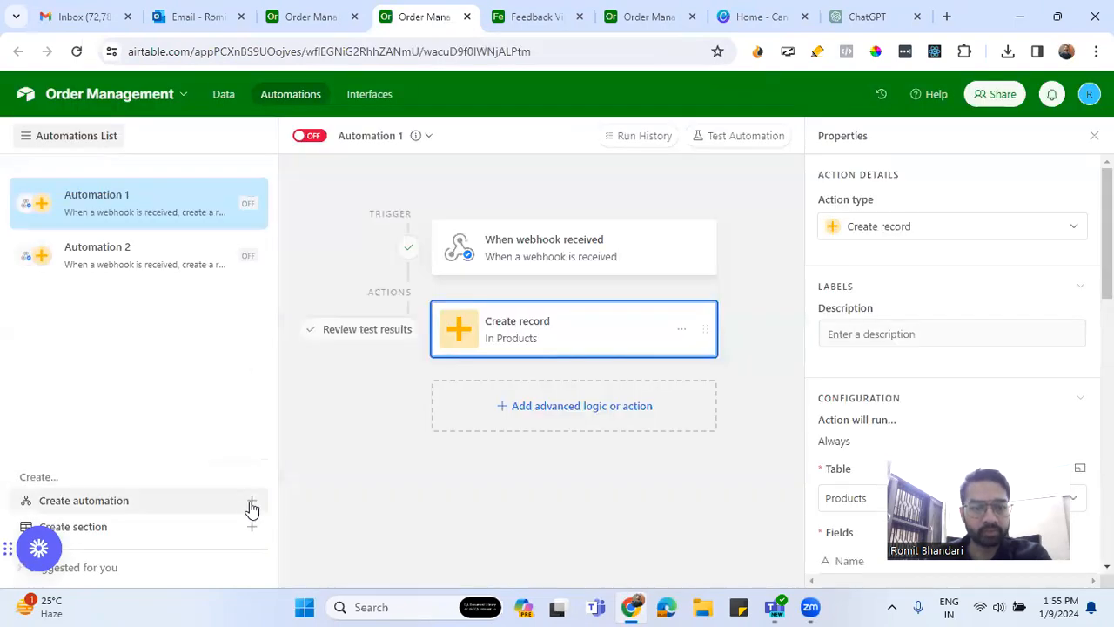
Create a new automation with the trigger "When a button is clicked" and review the instructions for connecting it to a button.
{"action": "left_click", "coordinate": [251, 503]}
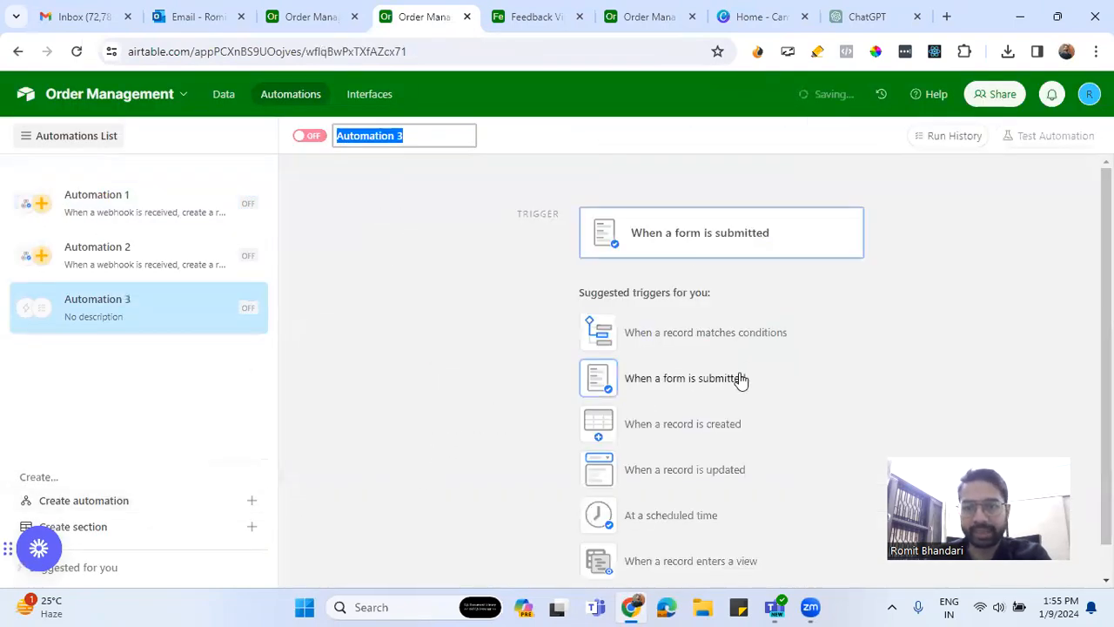
{"action": "scroll", "coordinate": [736, 380], "scroll_direction": "down", "scroll_amount": 1}
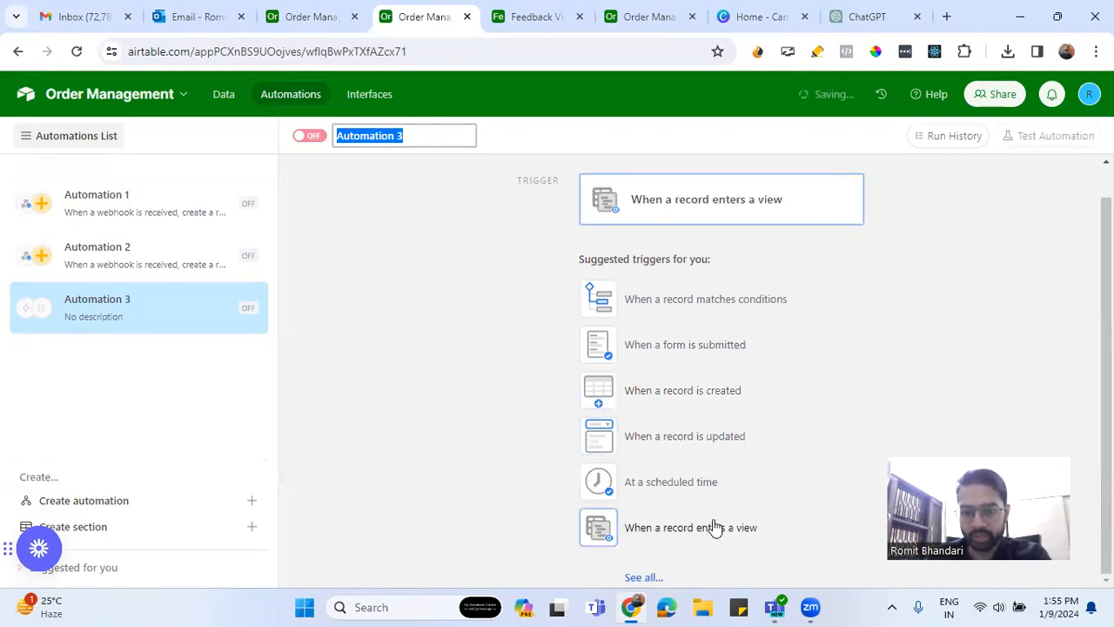
{"action": "left_click", "coordinate": [650, 574]}
{"action": "mouse_move", "coordinate": [726, 476]}
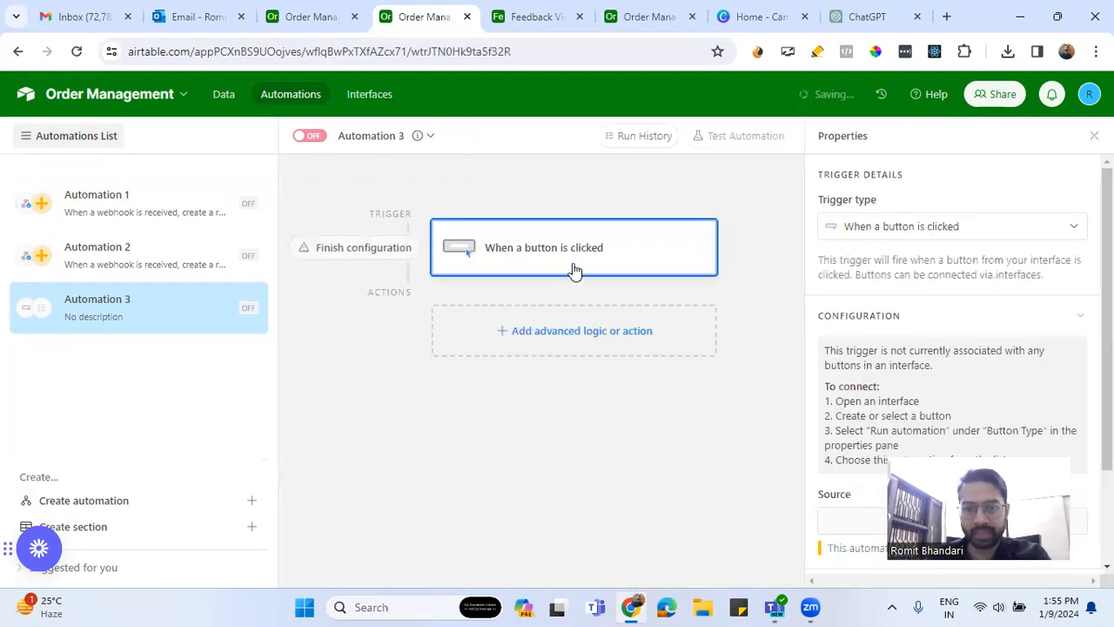
{"action": "scroll", "coordinate": [955, 420], "scroll_direction": "down", "scroll_amount": 2}
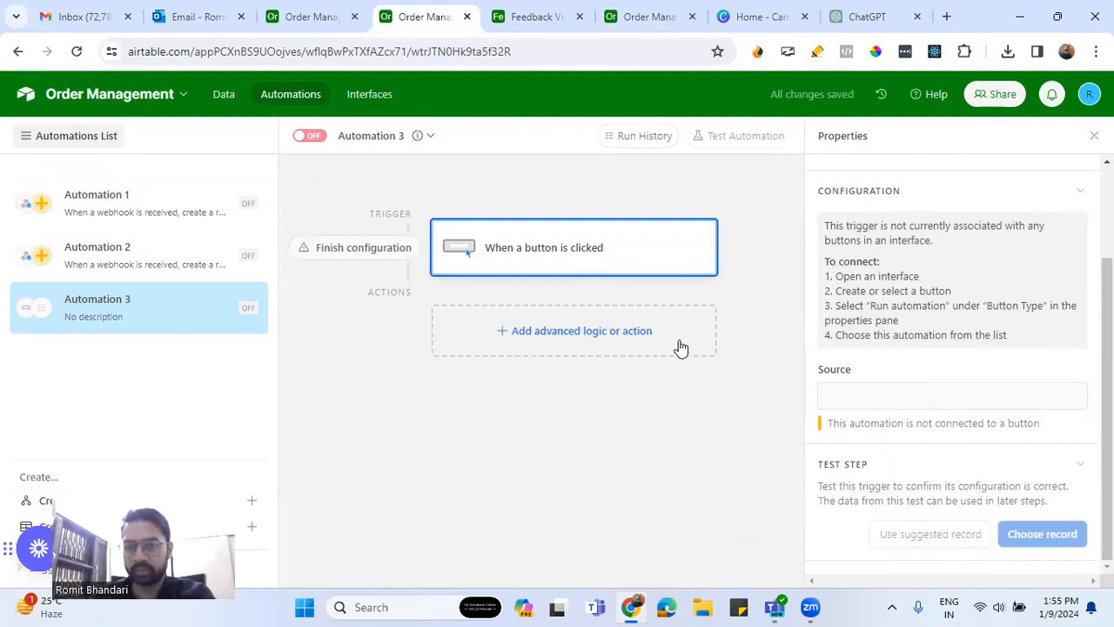
{"action": "scroll", "coordinate": [948, 396], "scroll_direction": "up", "scroll_amount": 2}
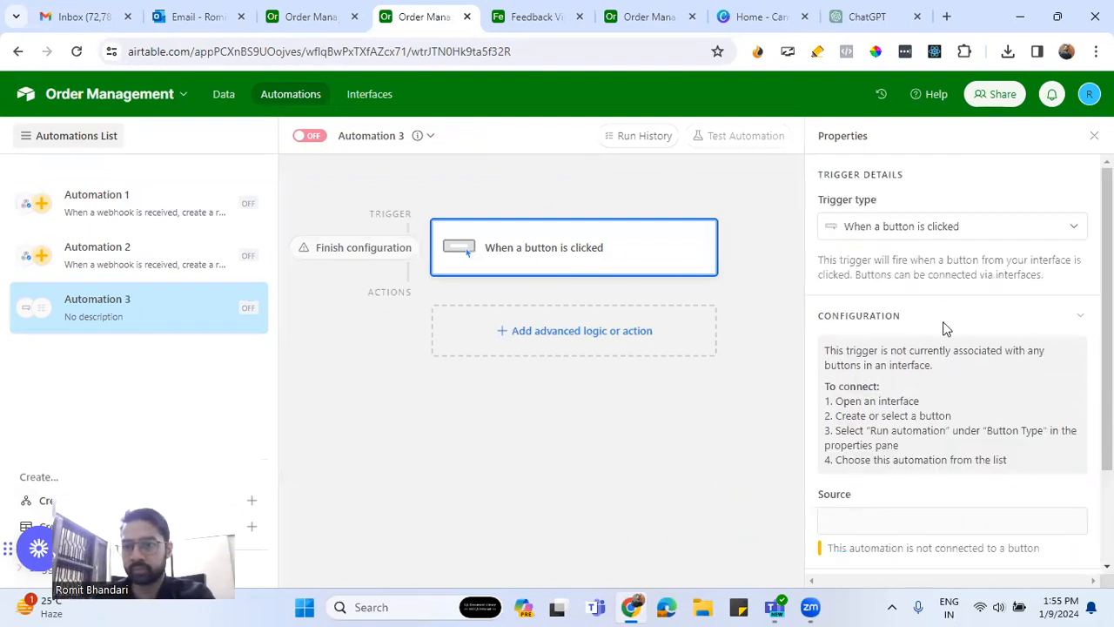
{"action": "scroll", "coordinate": [905, 427], "scroll_direction": "down", "scroll_amount": 2}
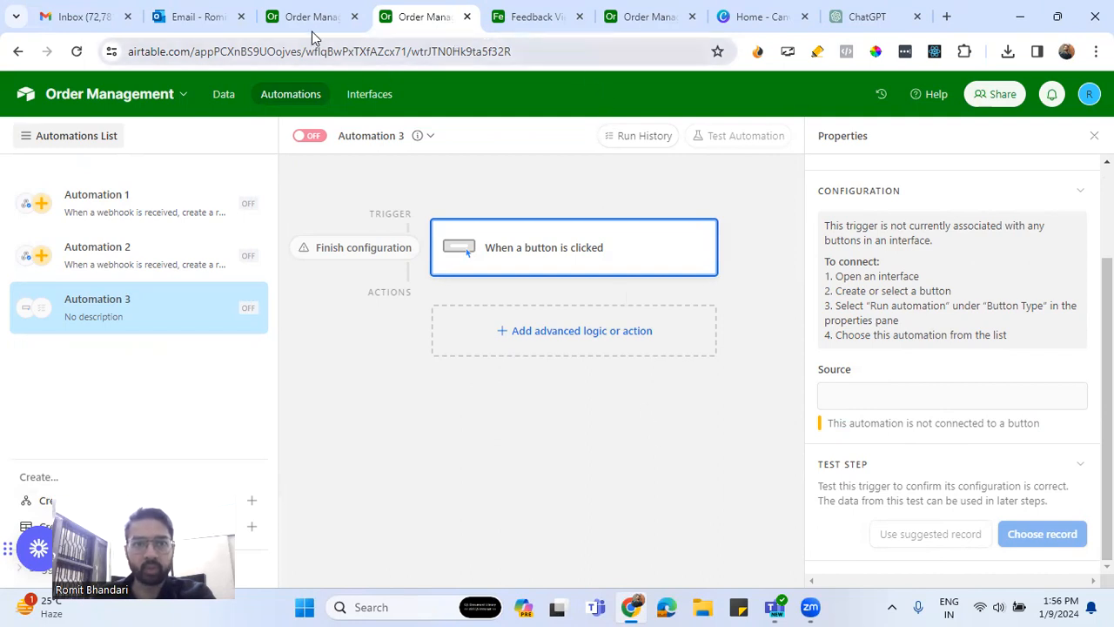
Open the base's Interfaces in a separate browser tab, close the old Feedback View and extra Order Management tabs, and switch to it.
{"action": "right_click", "coordinate": [364, 94]}
{"action": "left_click", "coordinate": [423, 110]}
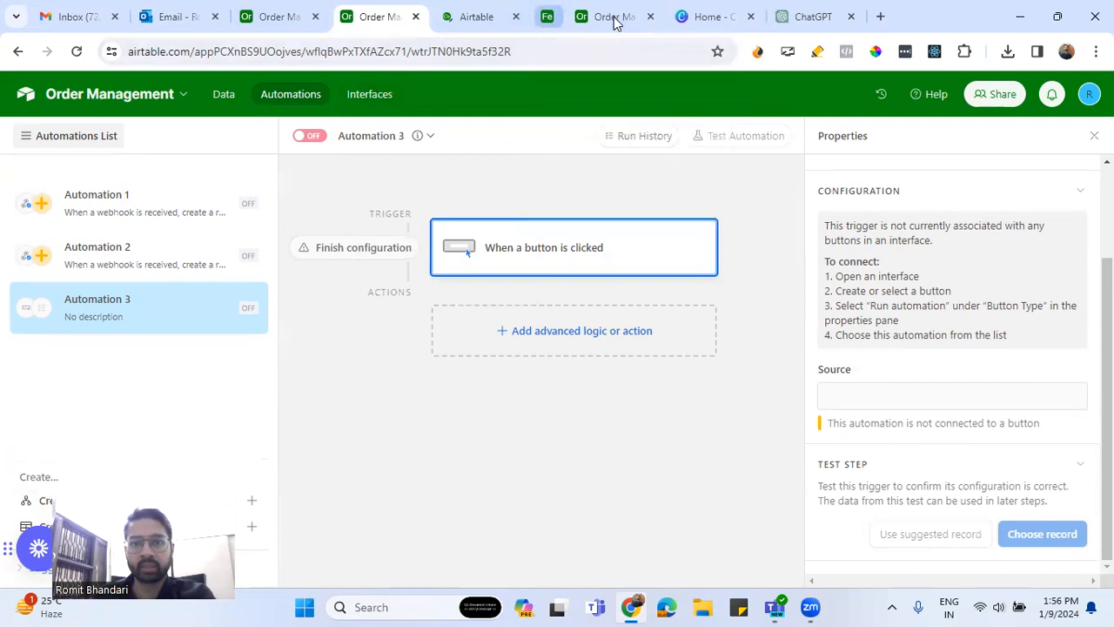
{"action": "left_click", "coordinate": [618, 18]}
{"action": "left_click", "coordinate": [475, 19]}
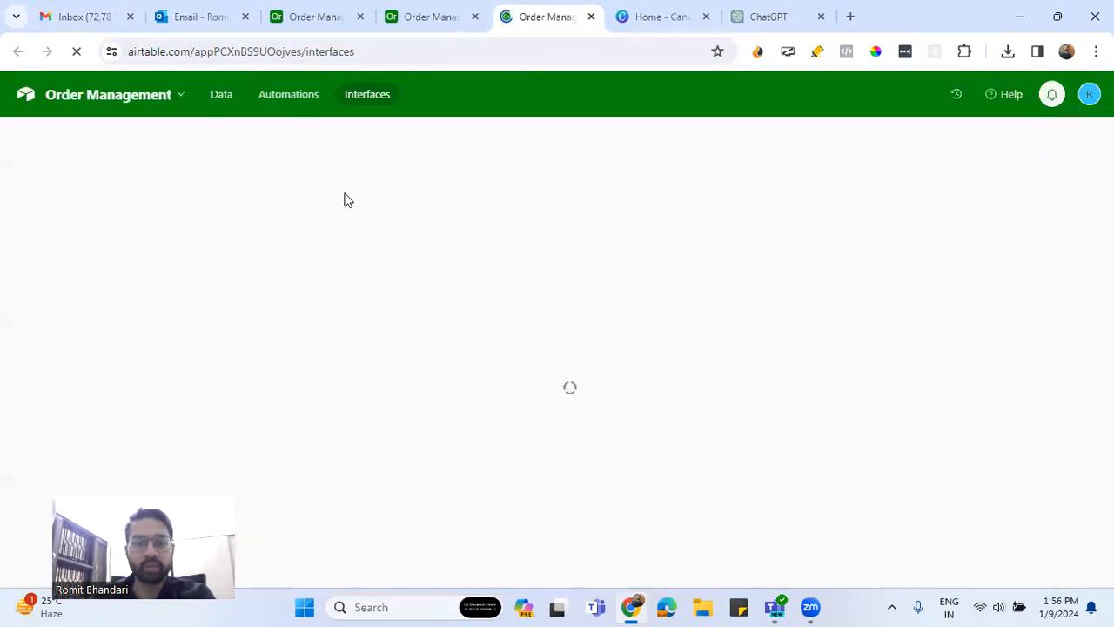
{"action": "left_click_drag", "start_coordinate": [799, 481], "coordinate": [931, 499]}
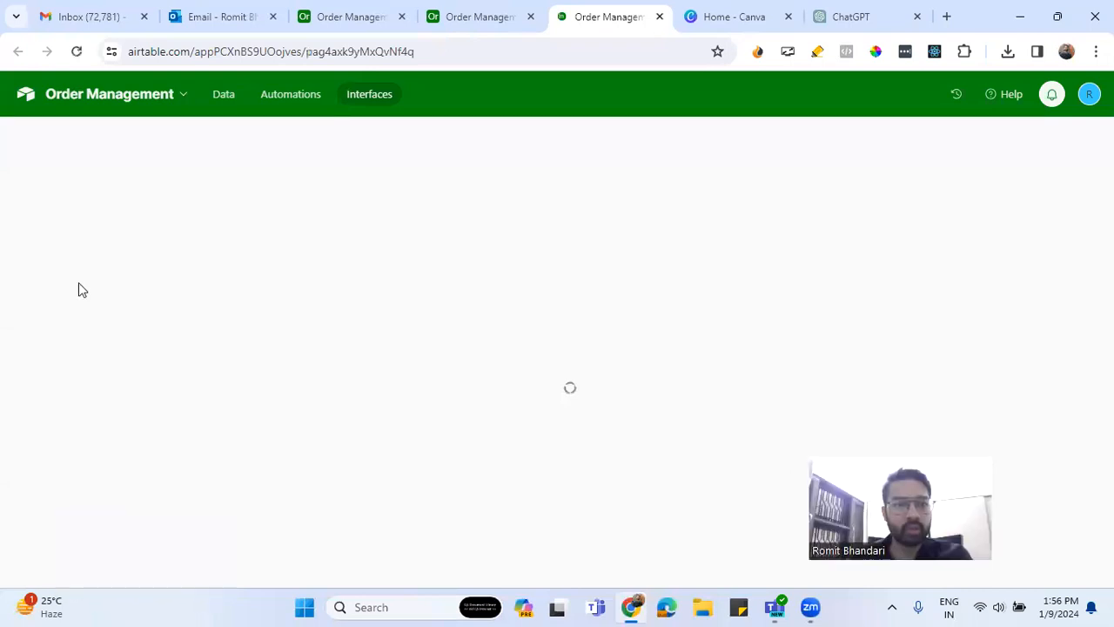
Look through the Payments View and Feedback View interfaces, widen the navigation sidebar, and open the Order Management interfaces for editing.
{"action": "left_click", "coordinate": [22, 149]}
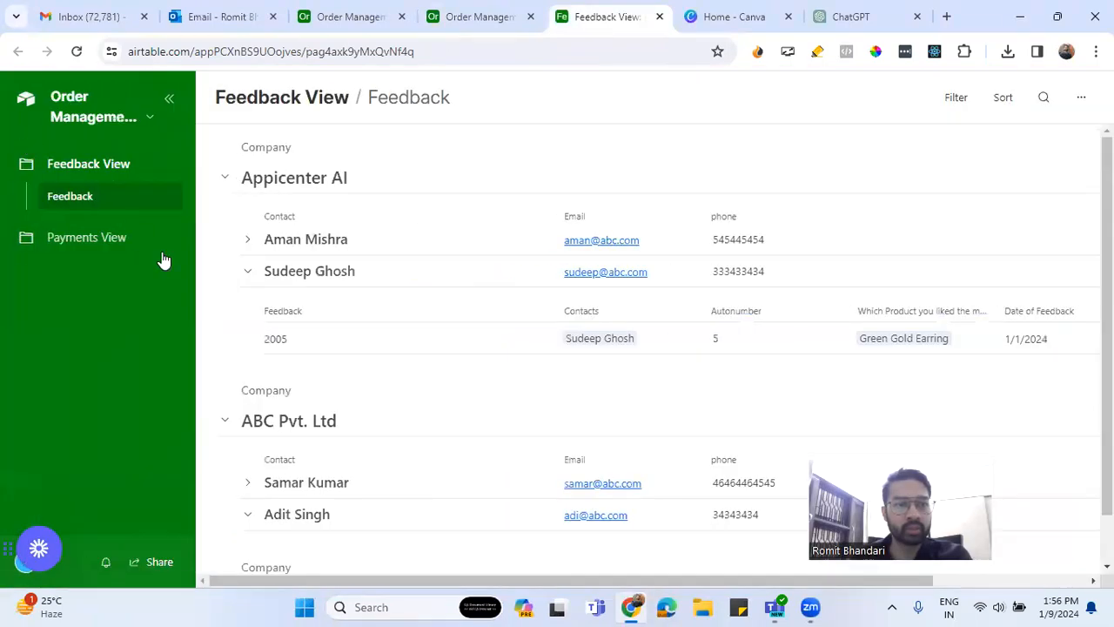
{"action": "left_click", "coordinate": [112, 241]}
{"action": "left_click", "coordinate": [111, 165]}
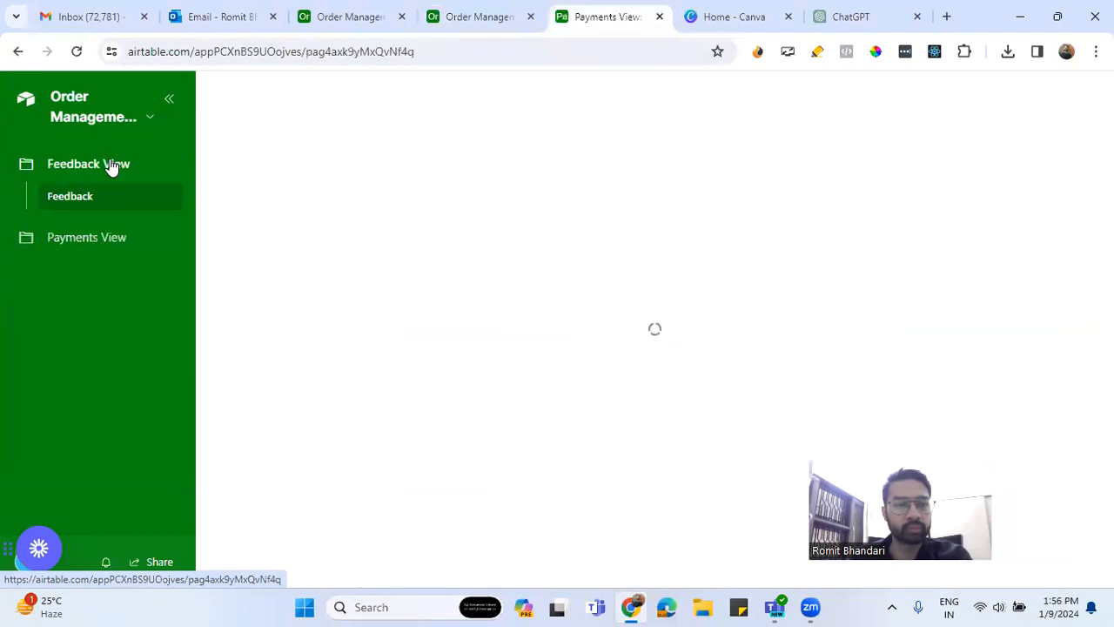
{"action": "left_click_drag", "start_coordinate": [196, 187], "coordinate": [231, 224]}
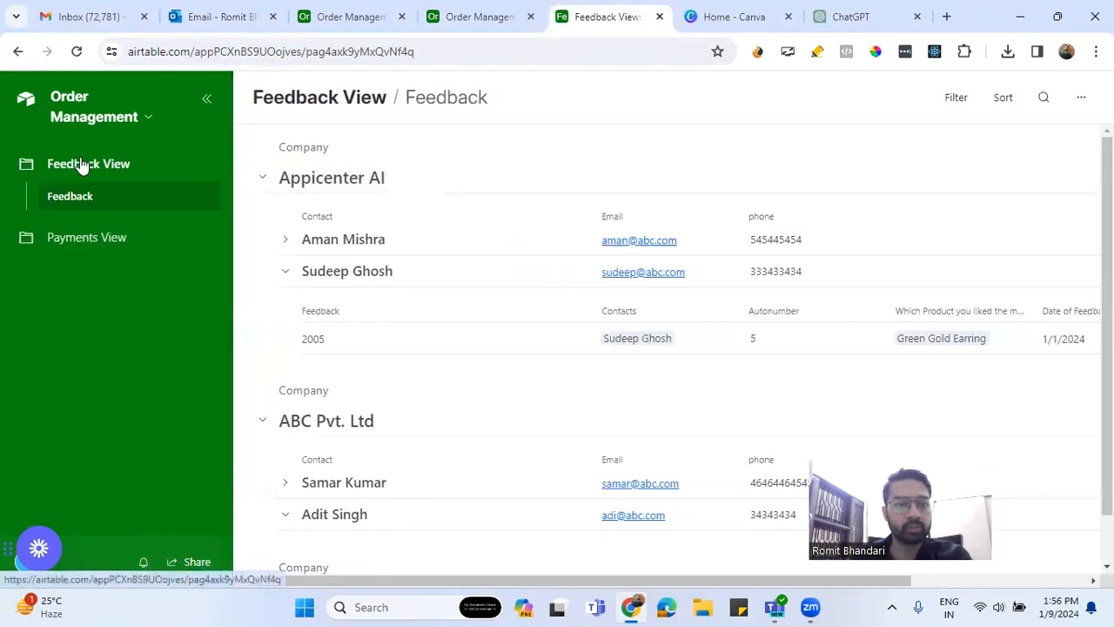
{"action": "left_click", "coordinate": [142, 117]}
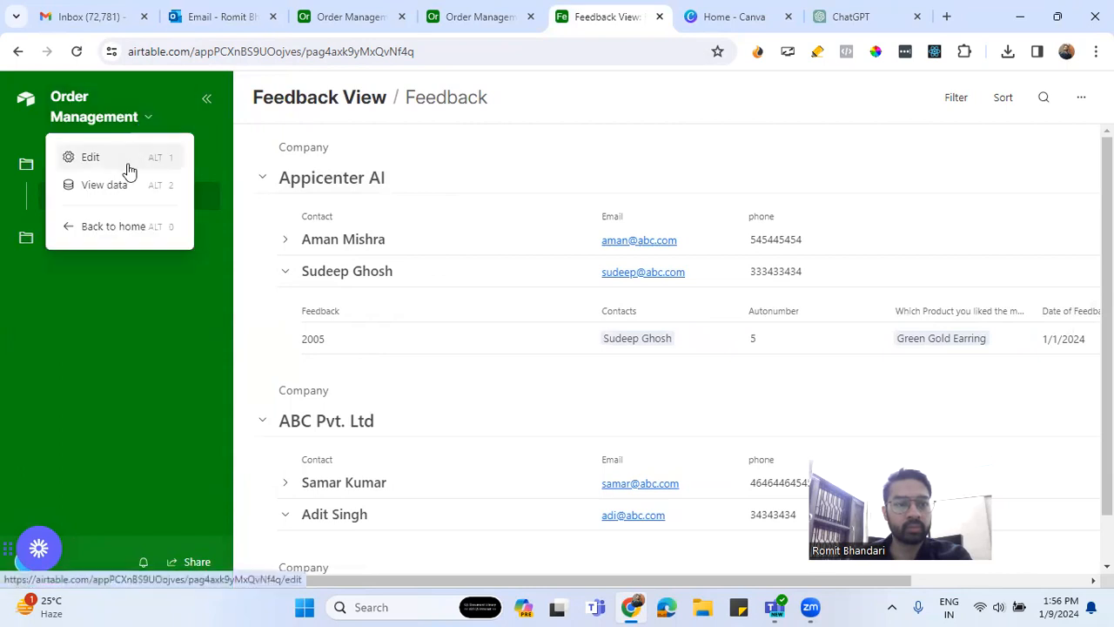
{"action": "left_click", "coordinate": [129, 168]}
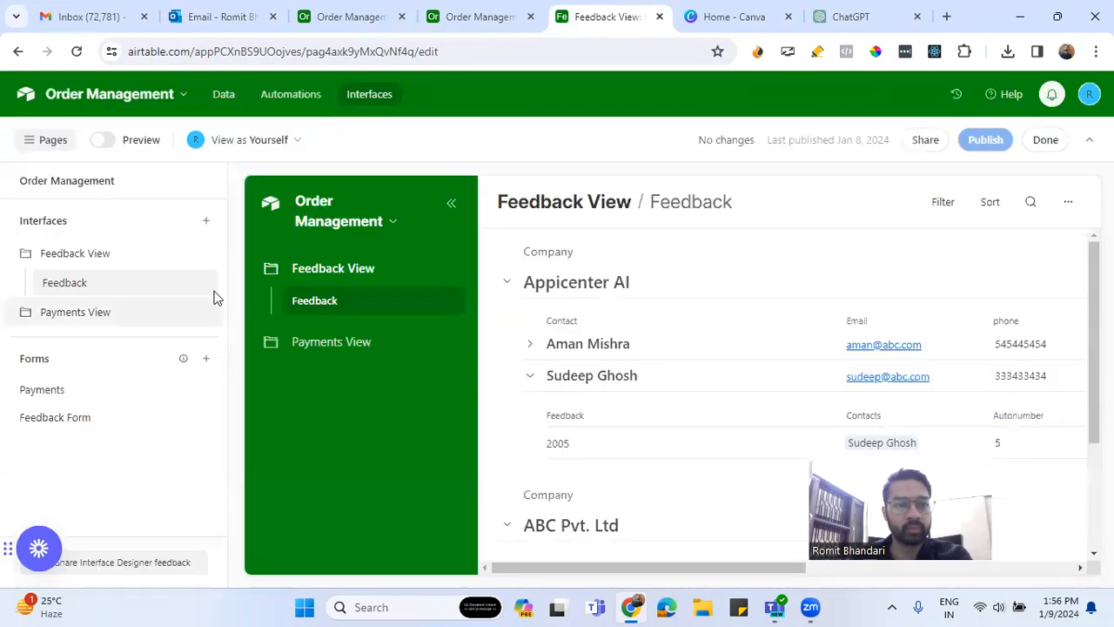
Add a new interface named "Interface with Button".
{"action": "left_click", "coordinate": [207, 224]}
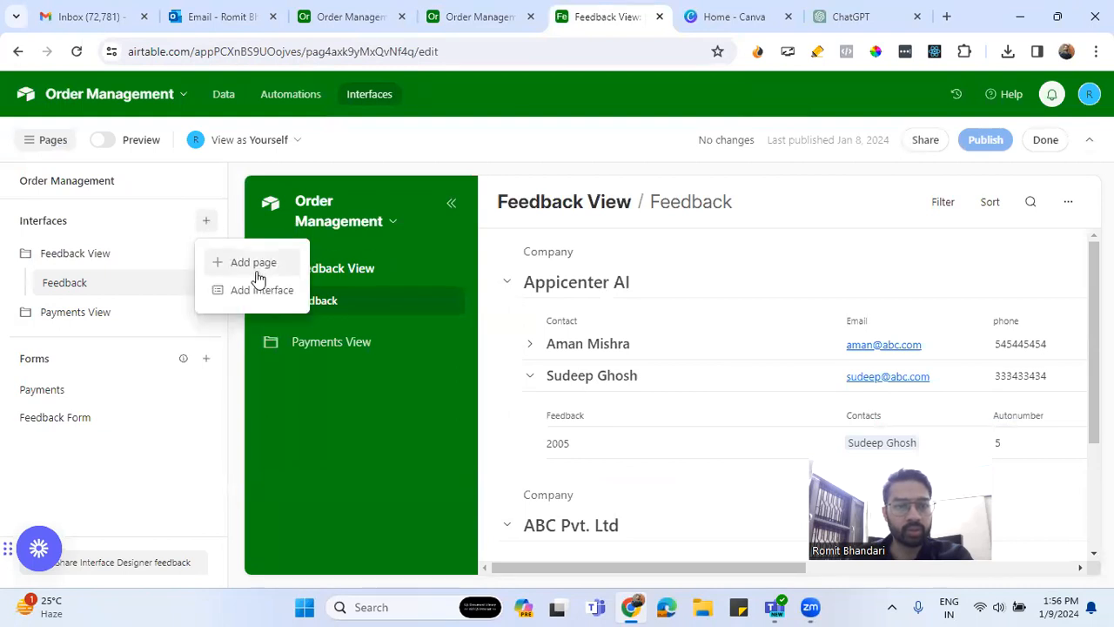
{"action": "left_click", "coordinate": [257, 299]}
{"action": "left_click", "coordinate": [461, 270]}
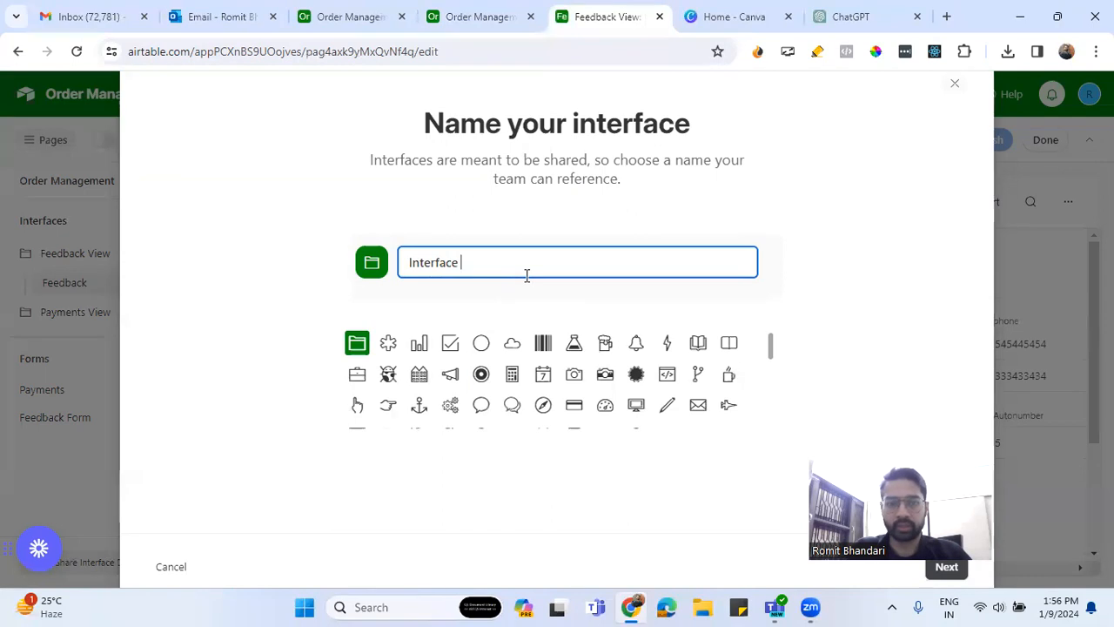
{"action": "type", "text": "with Butin"}
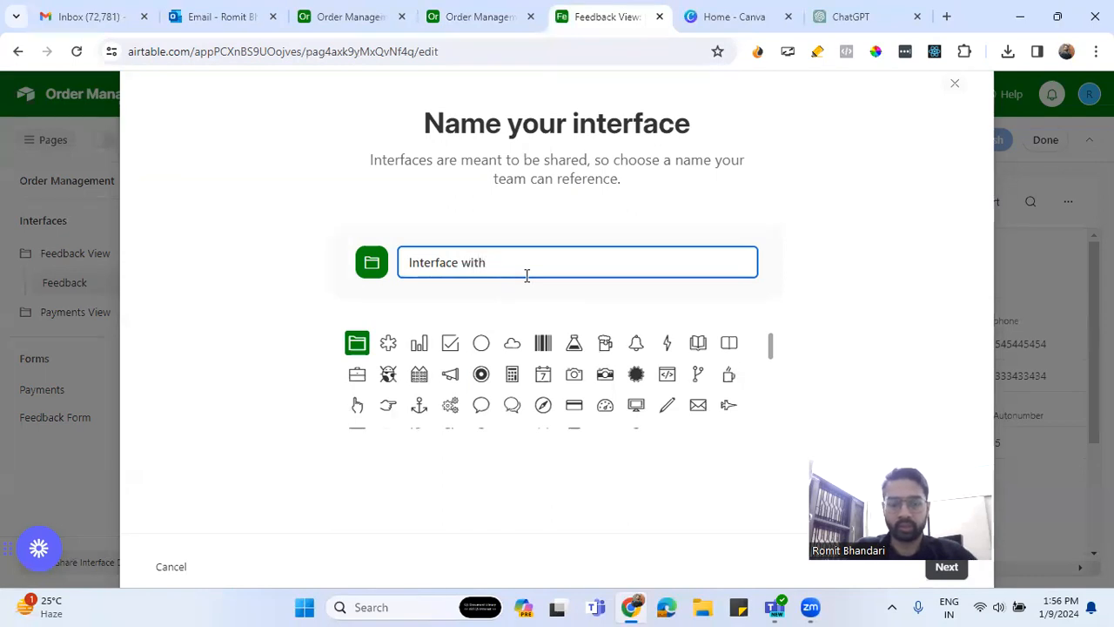
{"action": "key", "text": "BackSpace"}
{"action": "key", "text": "BackSpace"}
{"action": "type", "text": "ton"}
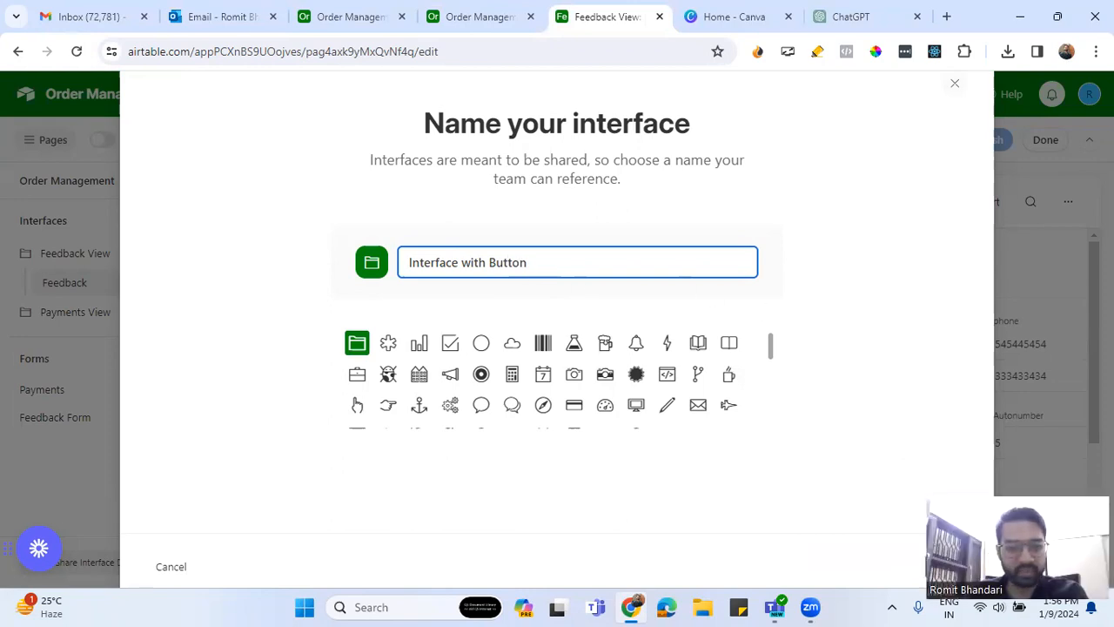
{"action": "key", "text": "Return"}
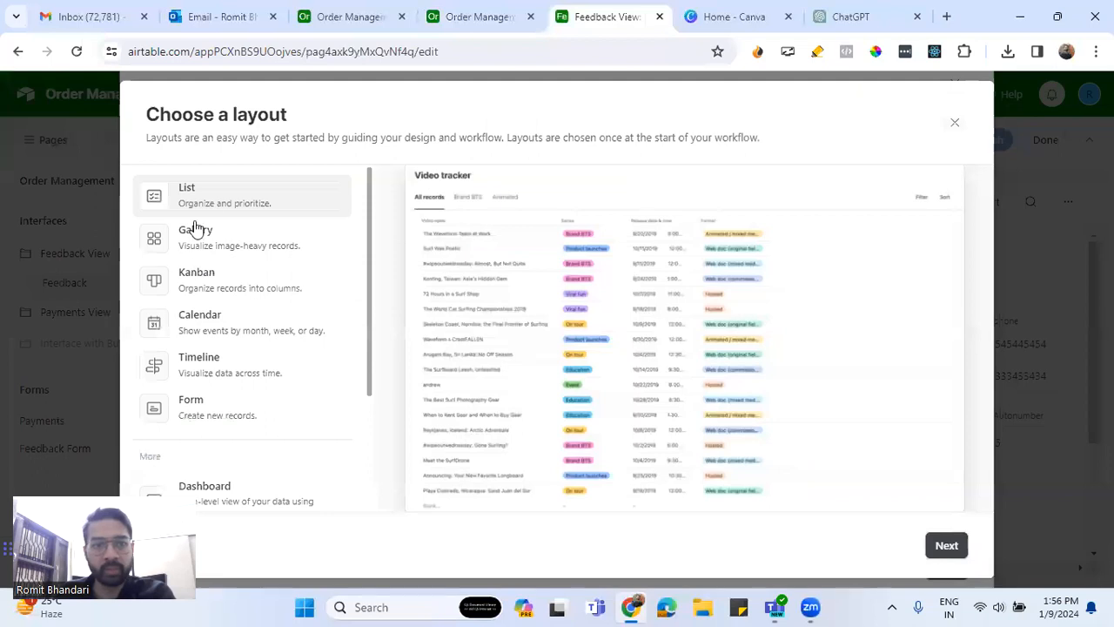
Choose the Record review layout for the interface page and connect it to the Orders table.
{"action": "scroll", "coordinate": [256, 379], "scroll_direction": "down", "scroll_amount": 3}
{"action": "left_click", "coordinate": [261, 383]}
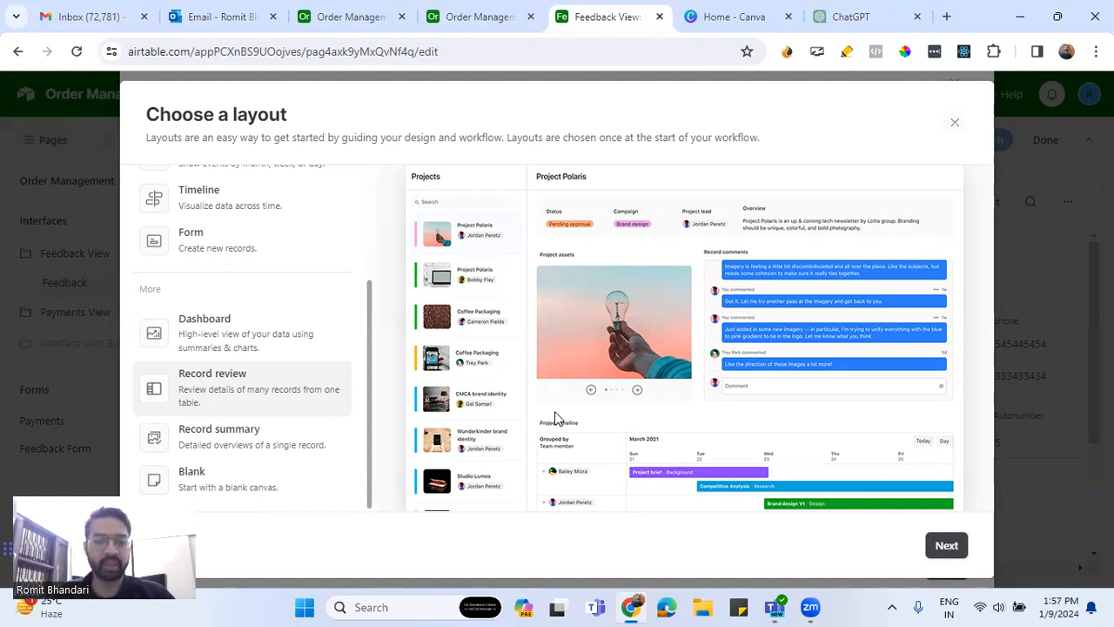
{"action": "left_click", "coordinate": [946, 545]}
{"action": "left_click", "coordinate": [220, 216]}
{"action": "scroll", "coordinate": [212, 373], "scroll_direction": "down", "scroll_amount": 2}
{"action": "left_click", "coordinate": [208, 337]}
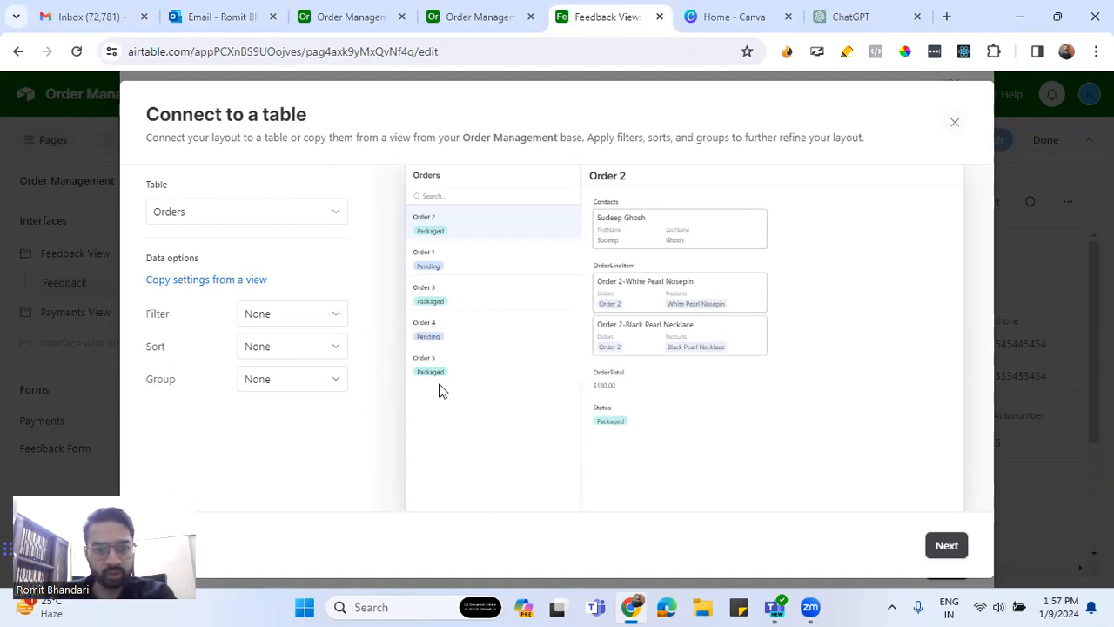
Filter the page's records to show only orders where Status is Packaged.
{"action": "left_click", "coordinate": [263, 318]}
{"action": "left_click", "coordinate": [292, 412]}
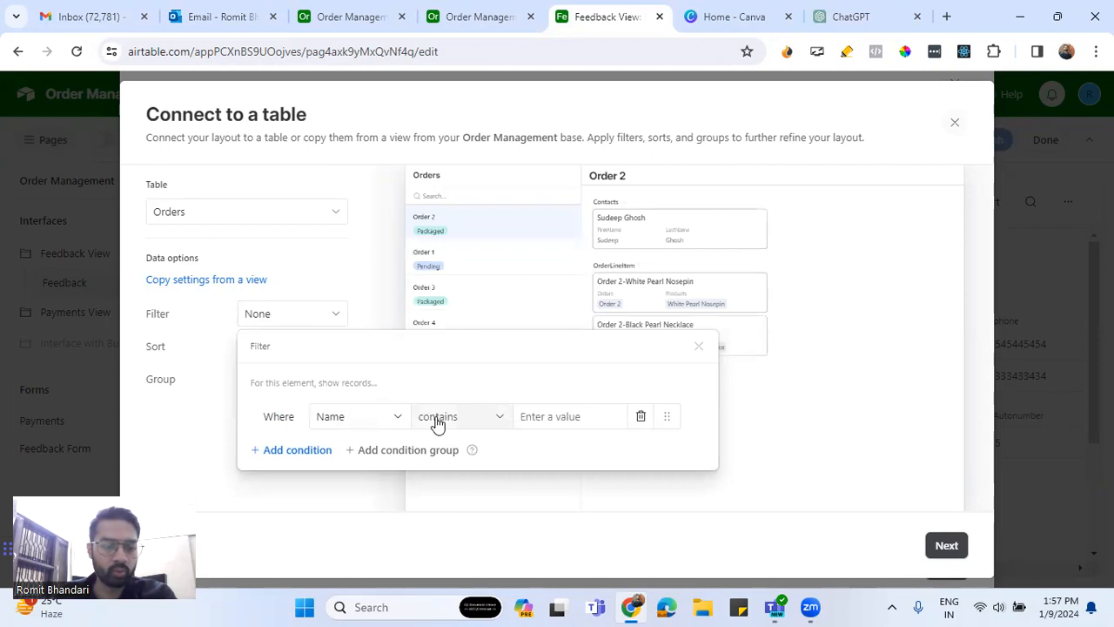
{"action": "left_click", "coordinate": [392, 421]}
{"action": "left_click", "coordinate": [352, 393]}
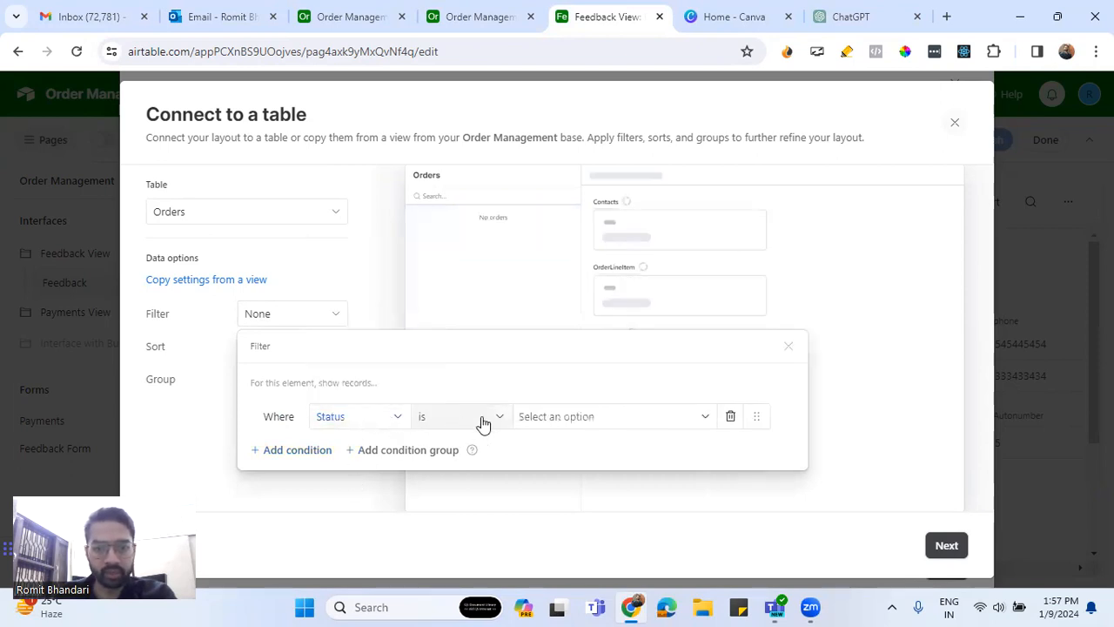
{"action": "left_click", "coordinate": [547, 420]}
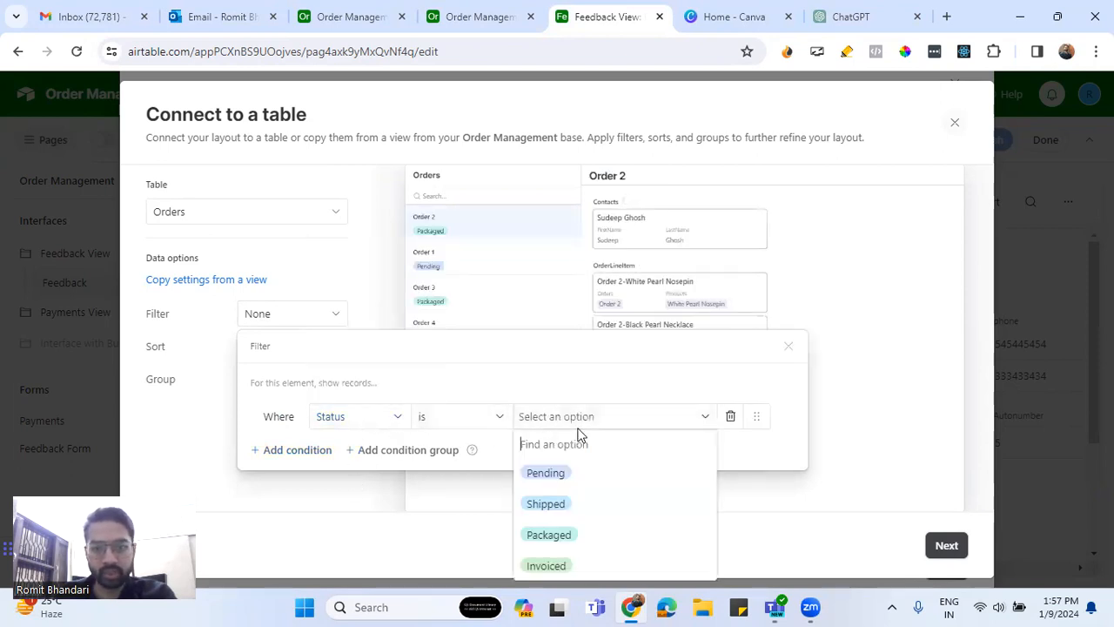
{"action": "left_click", "coordinate": [566, 534]}
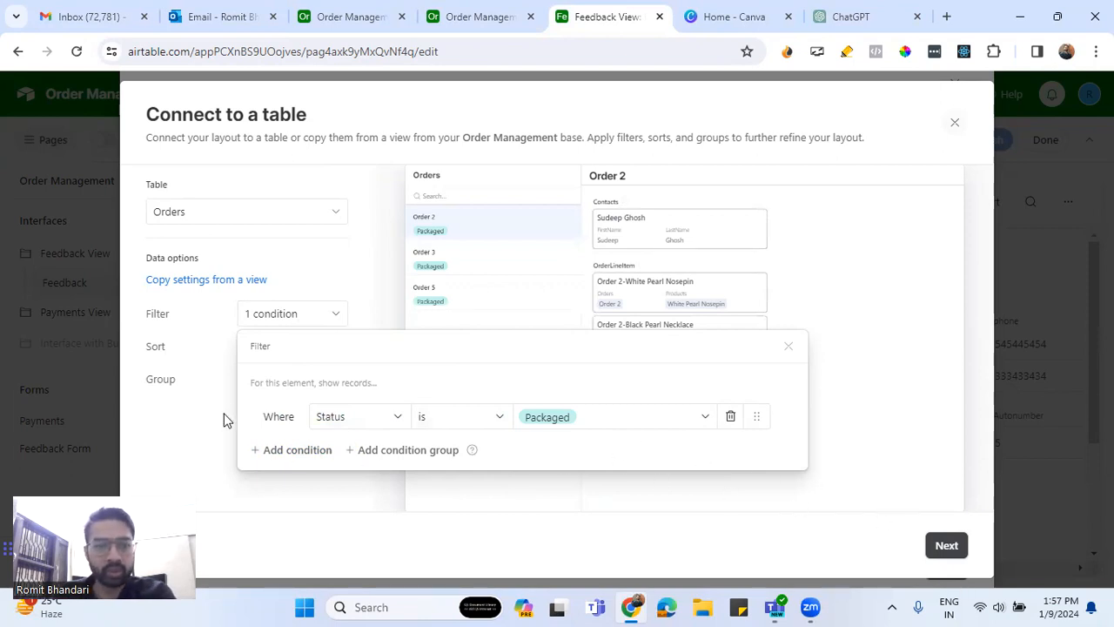
{"action": "left_click", "coordinate": [788, 347]}
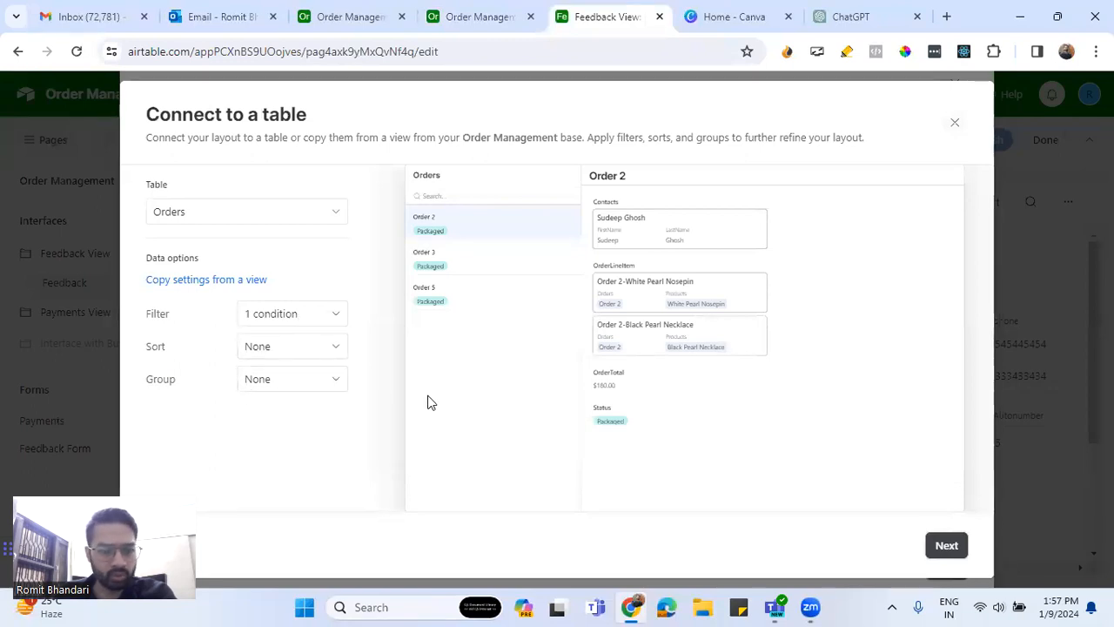
Keep all the offered field elements, name the page "Order Status to Shipped", and finish creating it.
{"action": "left_click", "coordinate": [968, 546]}
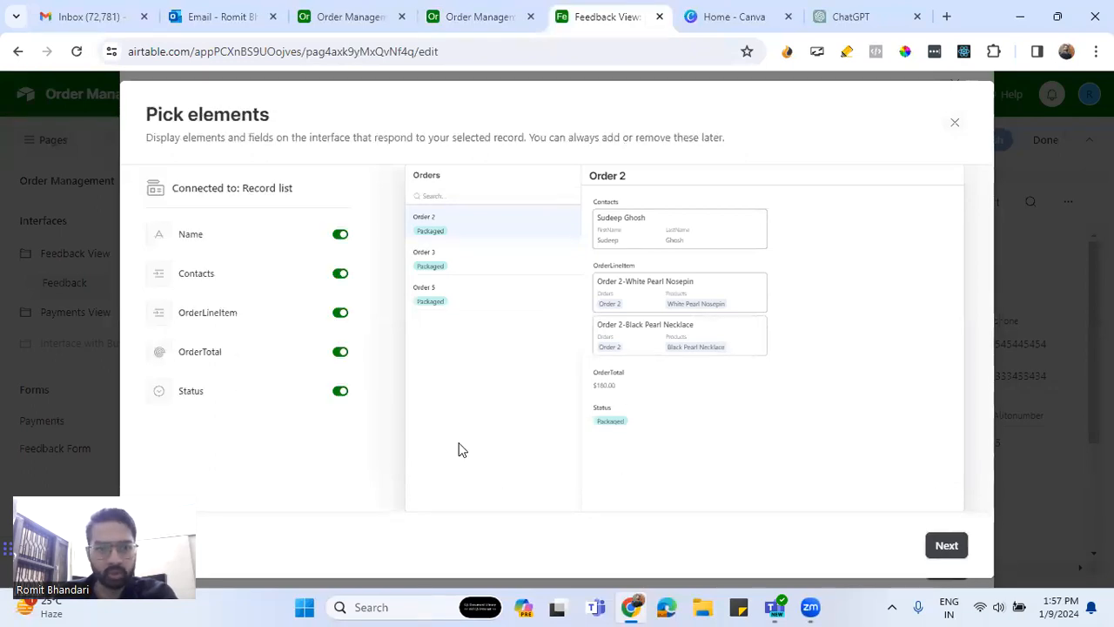
{"action": "left_click", "coordinate": [945, 545]}
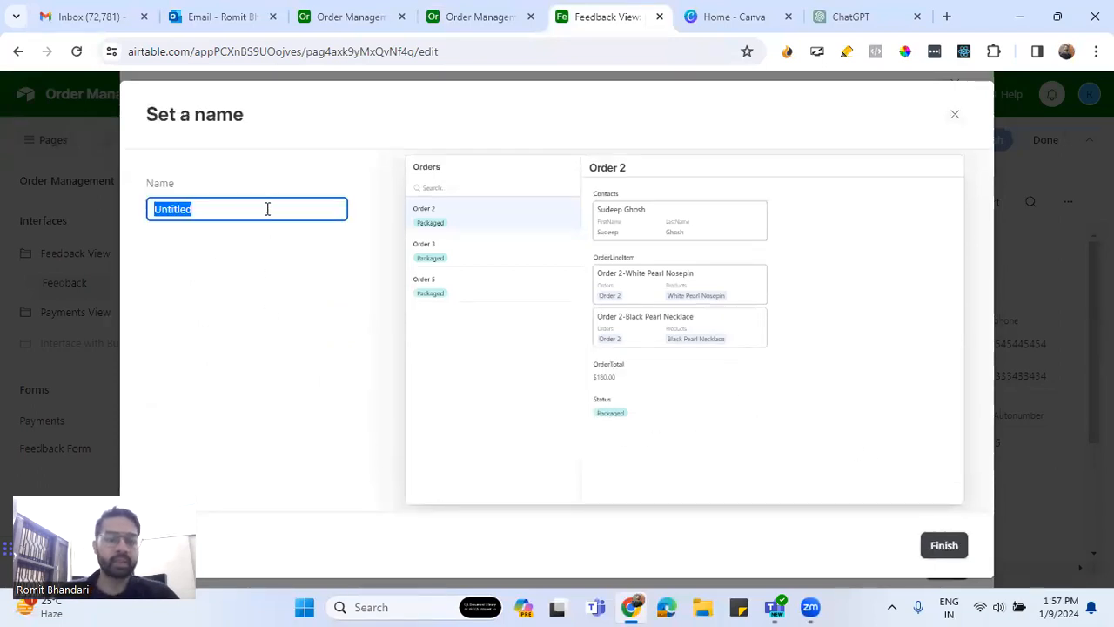
{"action": "type", "text": "O"}
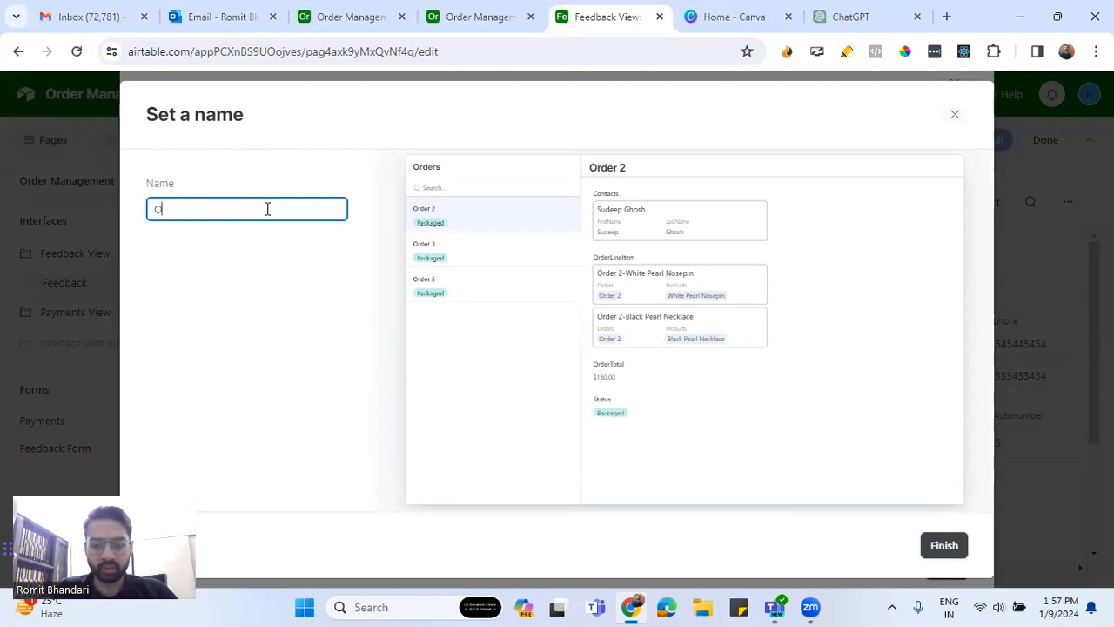
{"action": "type", "text": "rder Status to Shipped"}
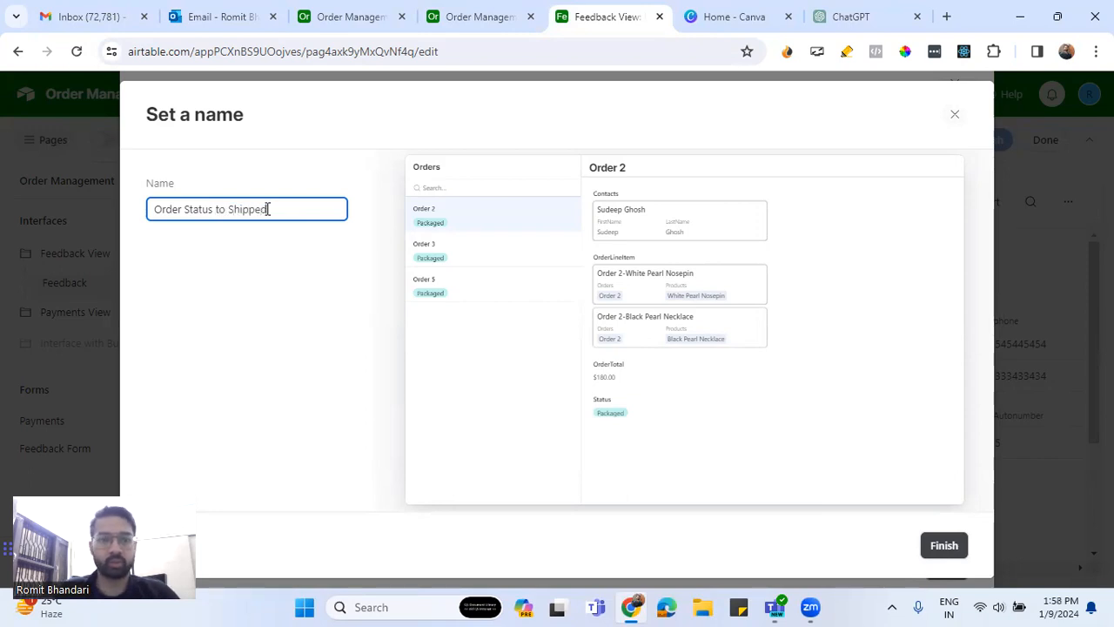
{"action": "left_click", "coordinate": [943, 553]}
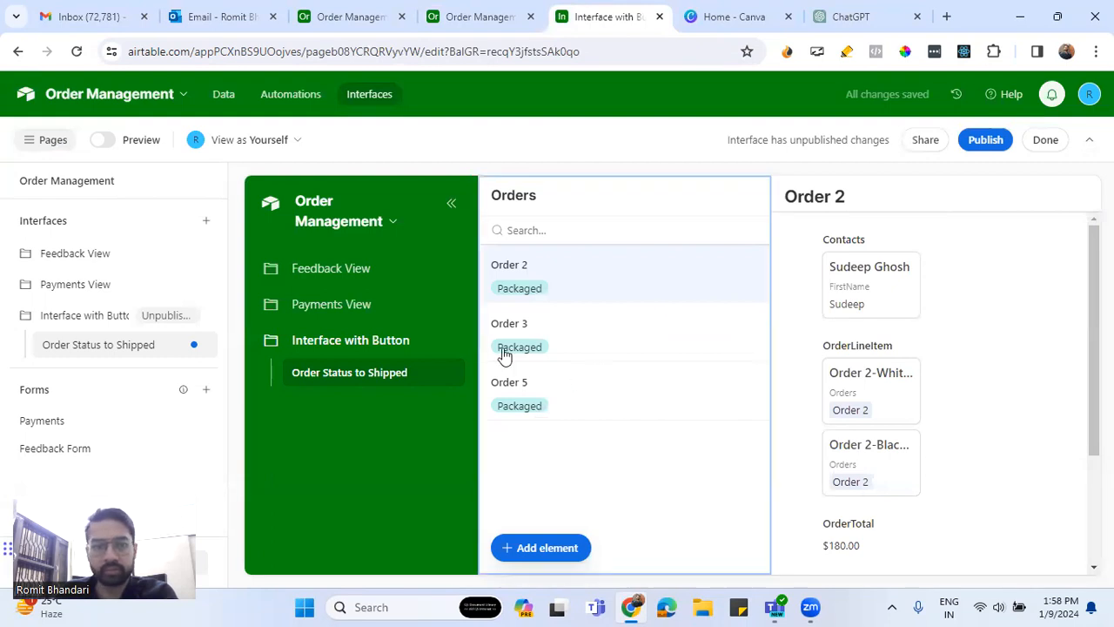
{"action": "left_click", "coordinate": [452, 203]}
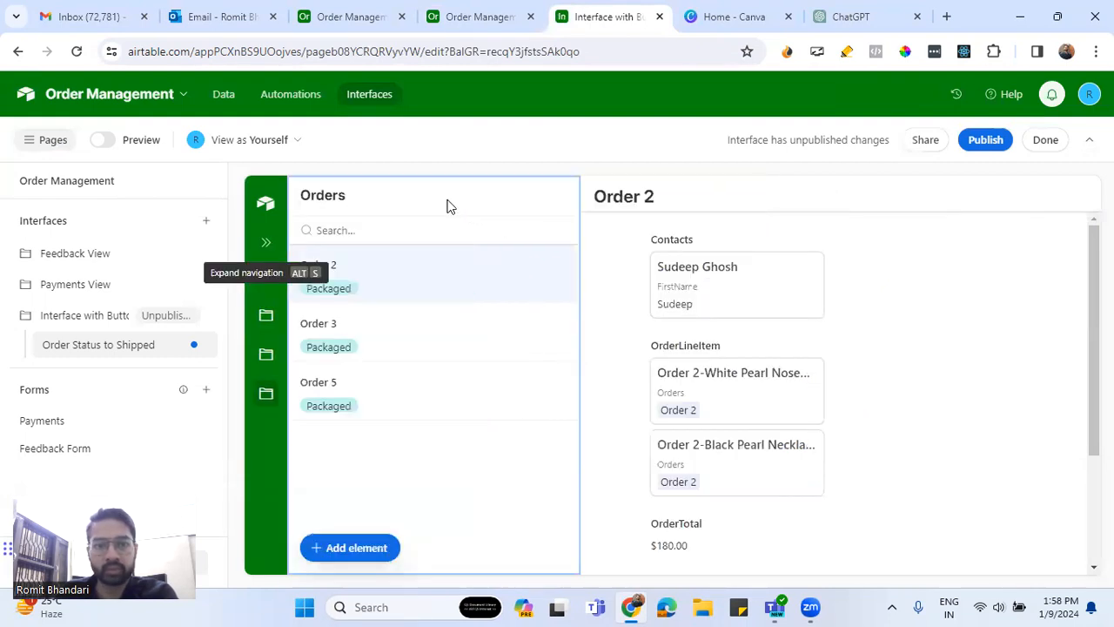
{"action": "left_click", "coordinate": [276, 242]}
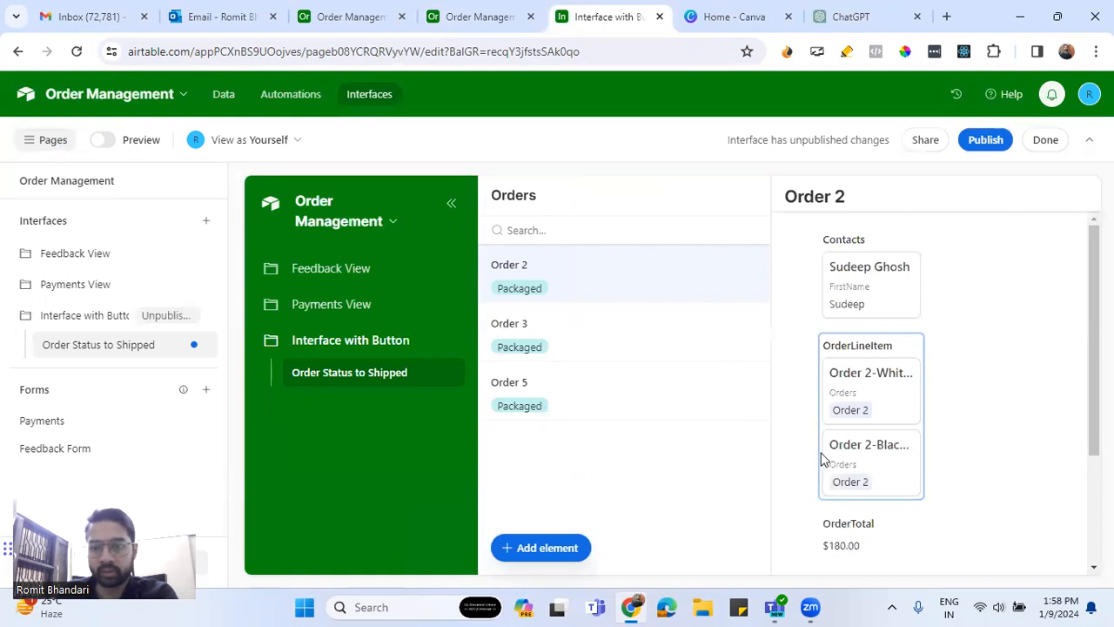
Examine the new page's record list and the field elements shown for the selected order.
{"action": "scroll", "coordinate": [984, 474], "scroll_direction": "down", "scroll_amount": 2}
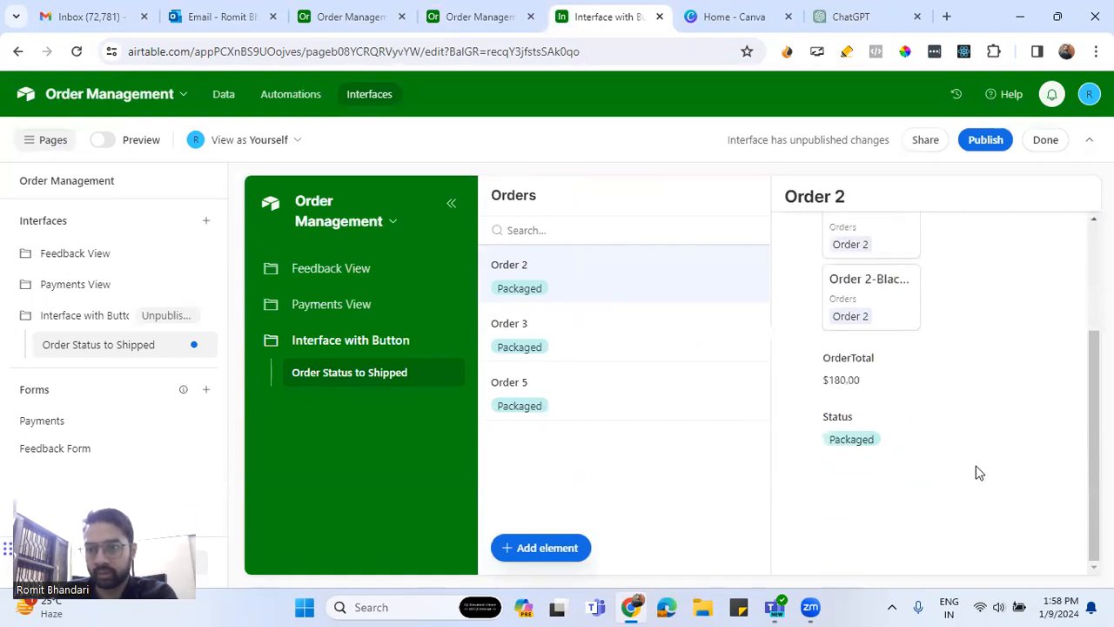
{"action": "left_click", "coordinate": [667, 475]}
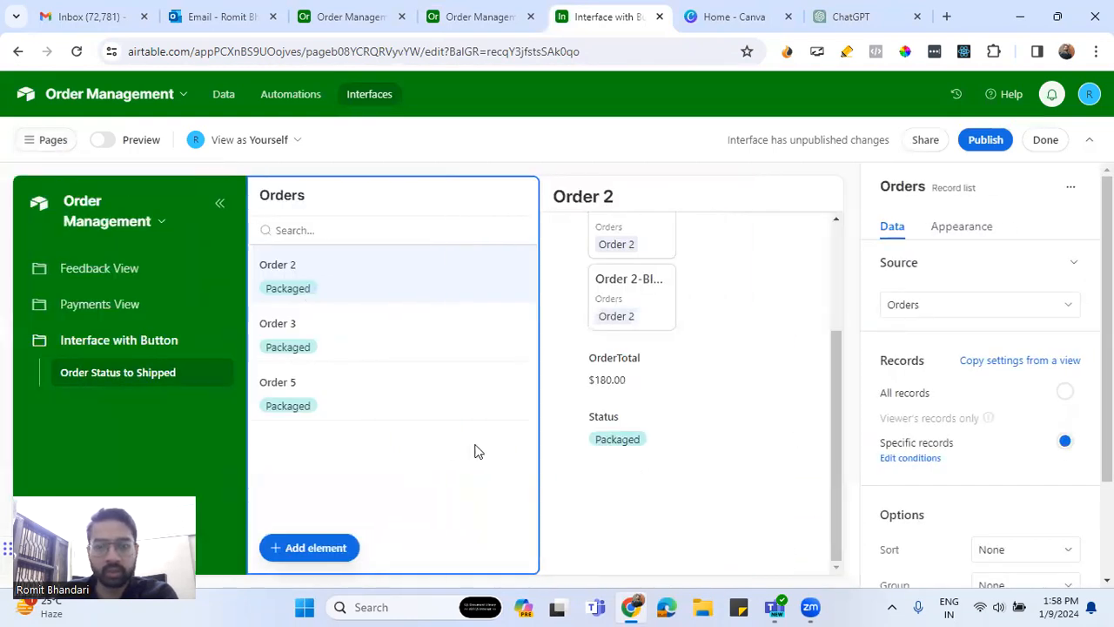
{"action": "scroll", "coordinate": [736, 396], "scroll_direction": "up", "scroll_amount": 2}
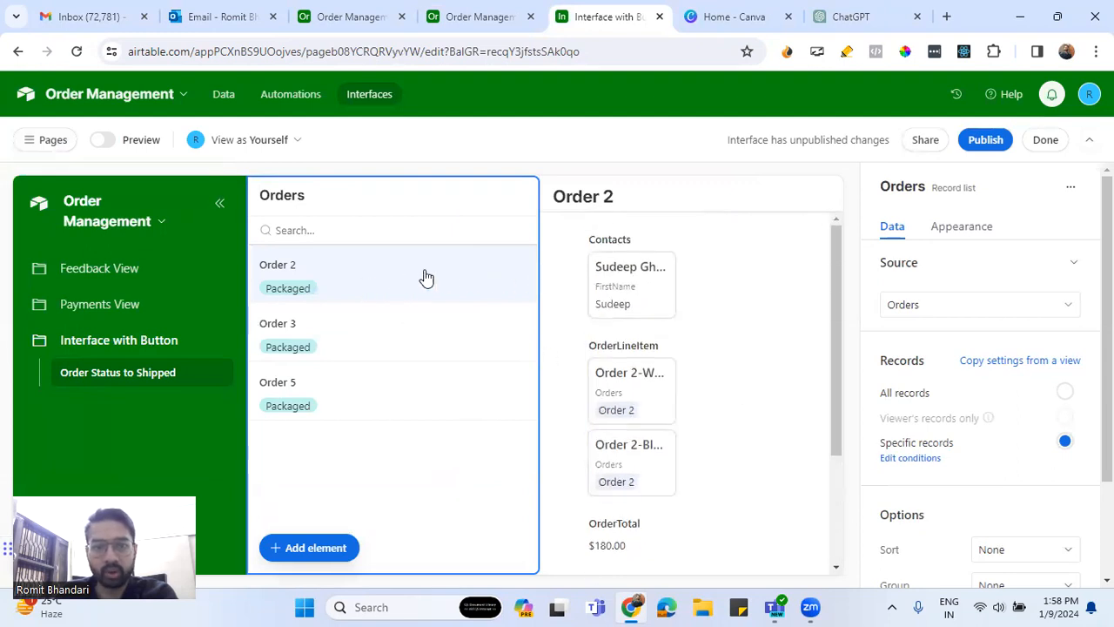
{"action": "scroll", "coordinate": [720, 436], "scroll_direction": "down", "scroll_amount": 2}
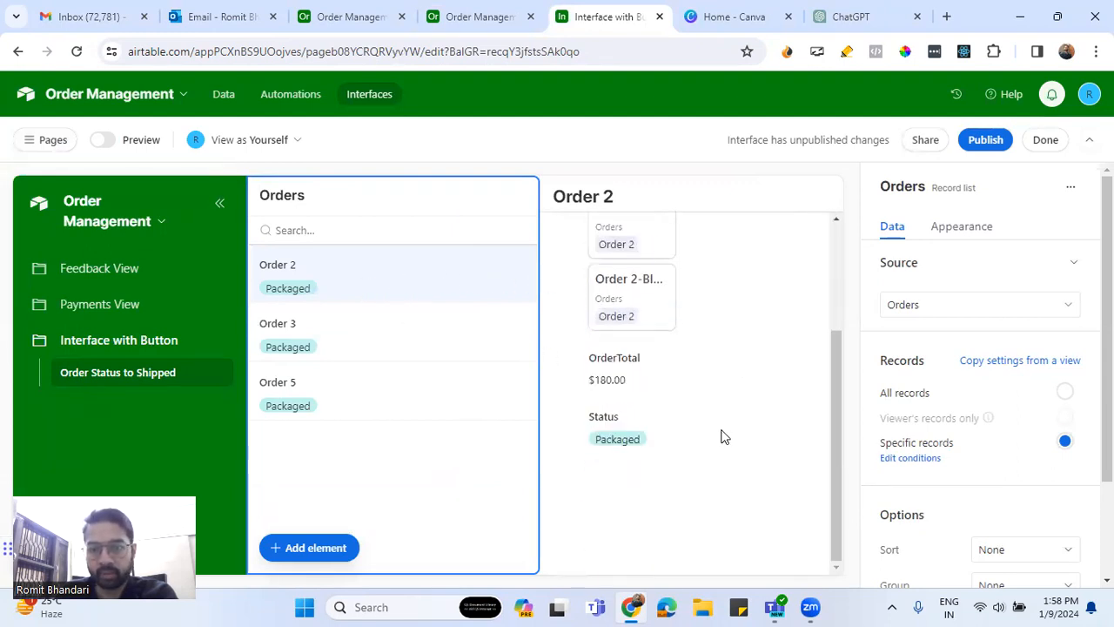
{"action": "left_click", "coordinate": [765, 367]}
{"action": "scroll", "coordinate": [758, 372], "scroll_direction": "up", "scroll_amount": 2}
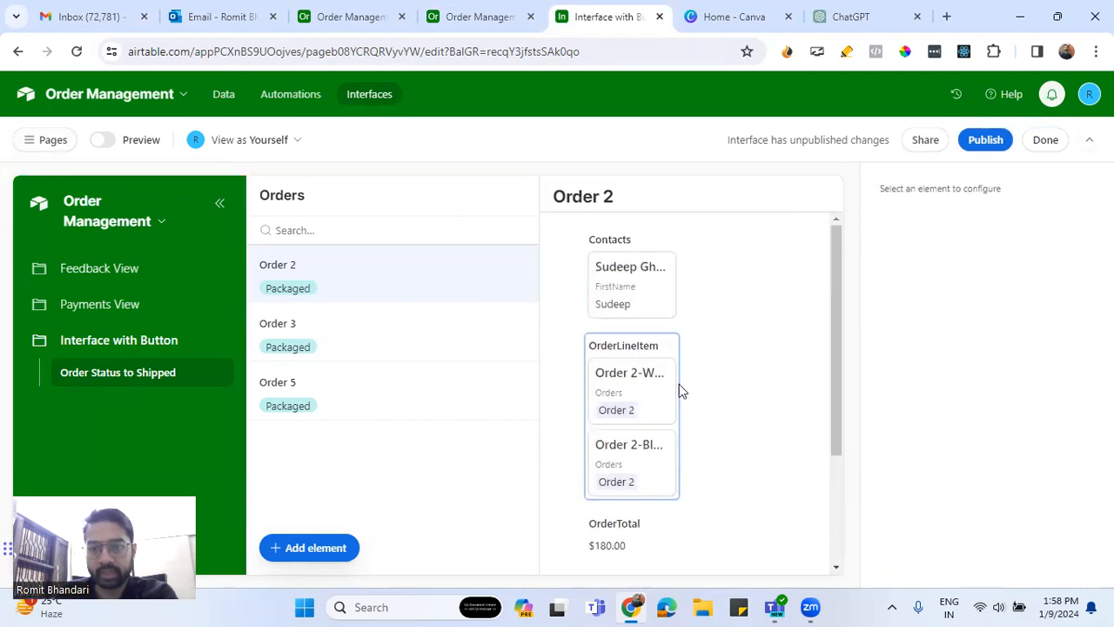
{"action": "scroll", "coordinate": [680, 391], "scroll_direction": "down", "scroll_amount": 2}
{"action": "scroll", "coordinate": [712, 410], "scroll_direction": "up", "scroll_amount": 1}
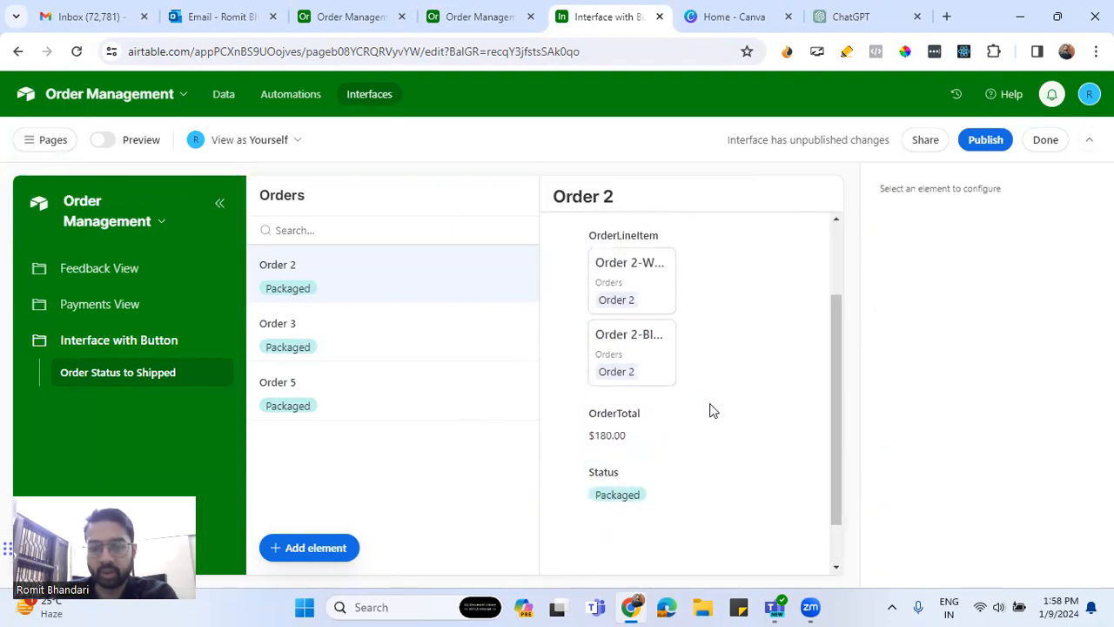
{"action": "scroll", "coordinate": [712, 410], "scroll_direction": "up", "scroll_amount": 1}
{"action": "left_click", "coordinate": [711, 326]}
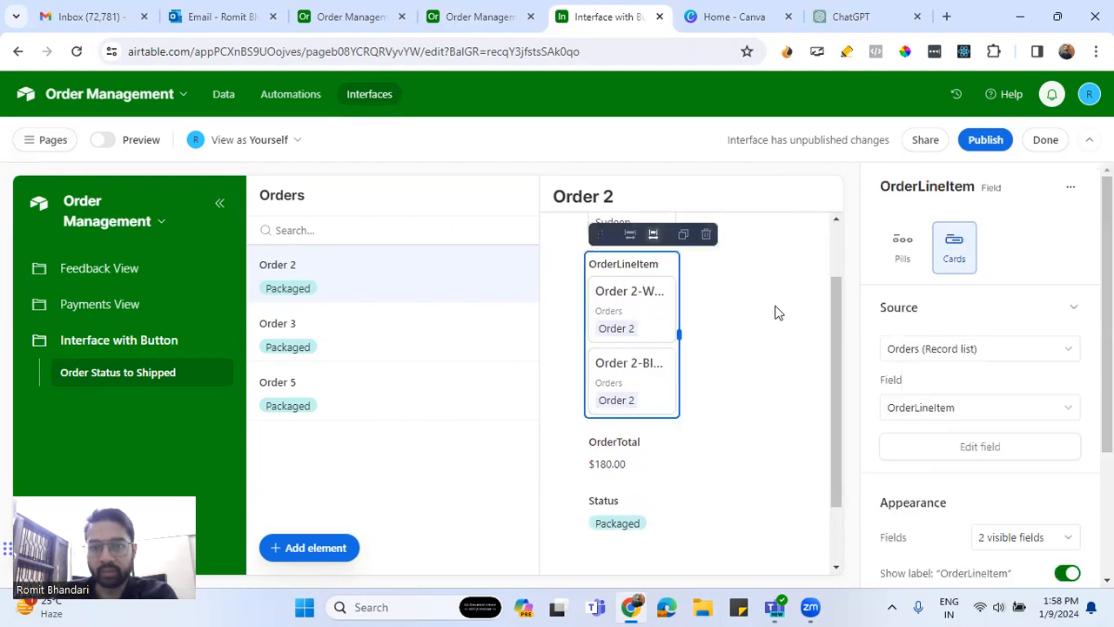
{"action": "left_click", "coordinate": [300, 281]}
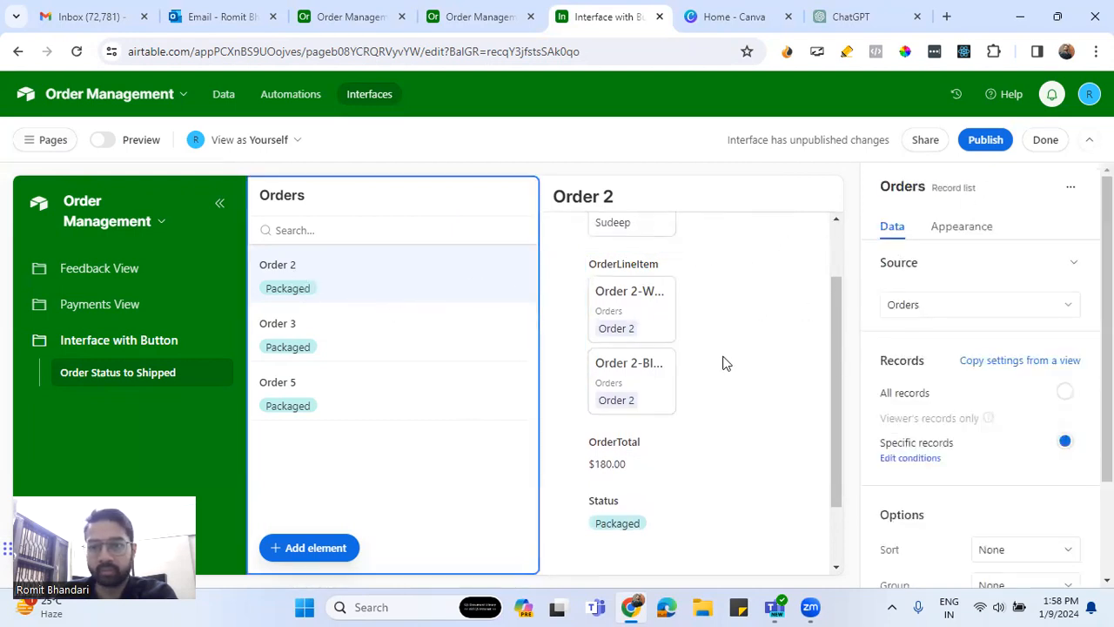
{"action": "scroll", "coordinate": [726, 363], "scroll_direction": "up", "scroll_amount": 2}
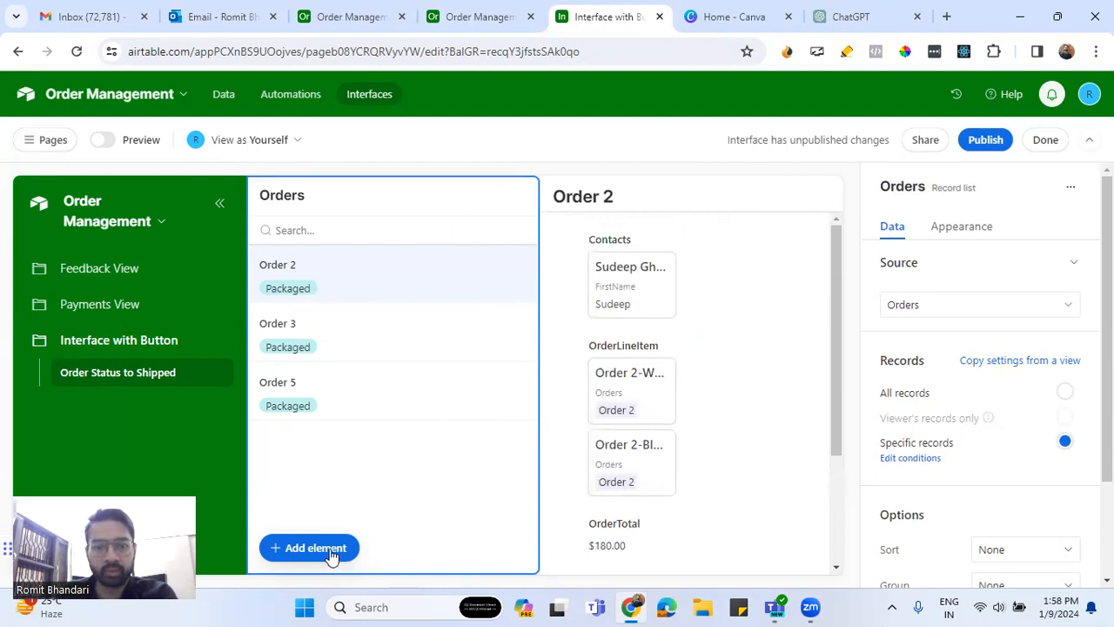
{"action": "scroll", "coordinate": [649, 396], "scroll_direction": "down", "scroll_amount": 2}
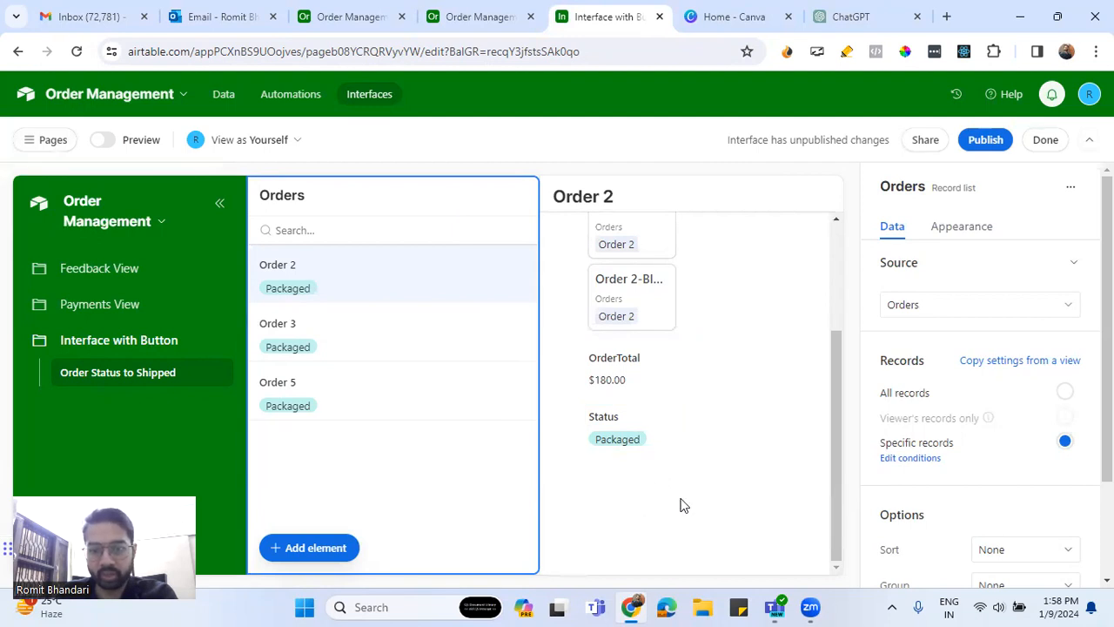
{"action": "scroll", "coordinate": [701, 425], "scroll_direction": "up", "scroll_amount": 2}
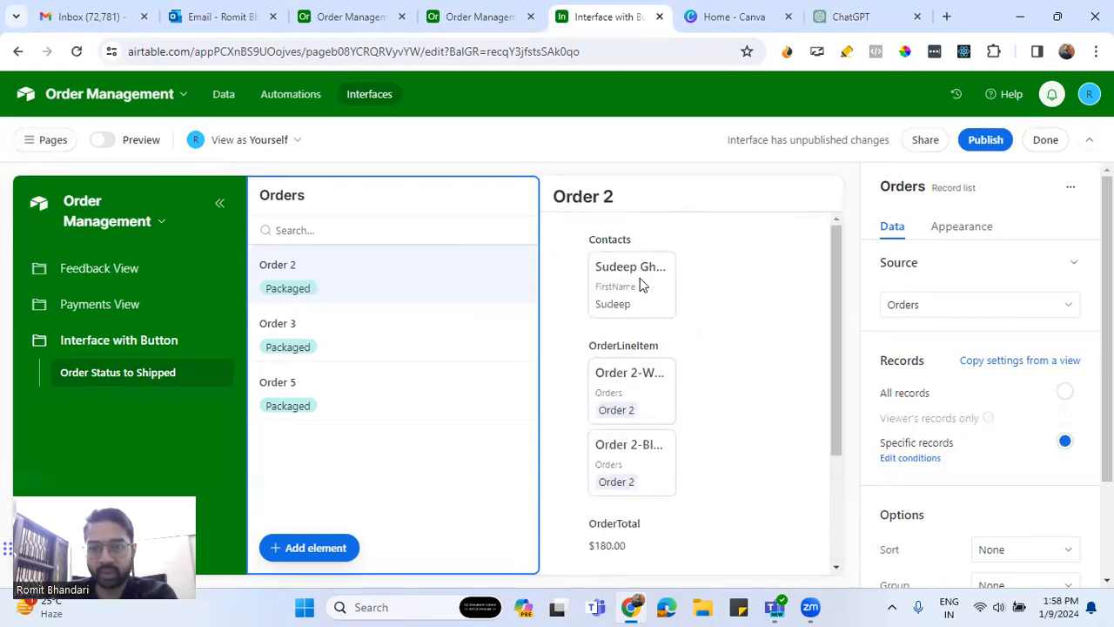
{"action": "scroll", "coordinate": [636, 413], "scroll_direction": "down", "scroll_amount": 1}
{"action": "left_click", "coordinate": [360, 343]}
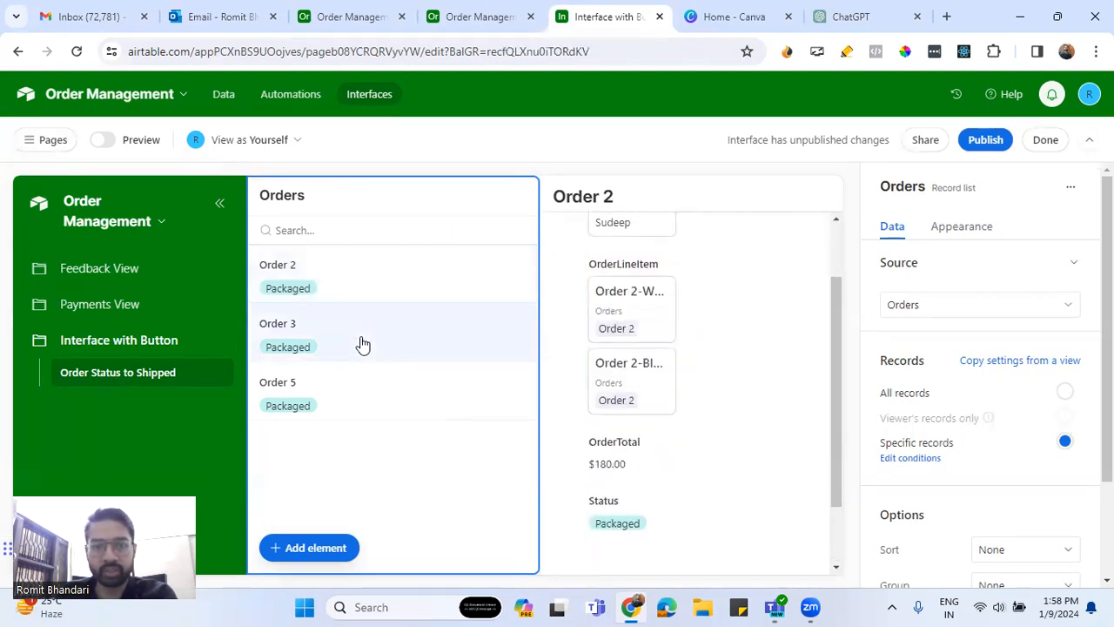
{"action": "left_click", "coordinate": [464, 283]}
{"action": "scroll", "coordinate": [746, 365], "scroll_direction": "down", "scroll_amount": 2}
{"action": "scroll", "coordinate": [748, 363], "scroll_direction": "up", "scroll_amount": 2}
Add a Button element below the Status field in the order's detail area.
{"action": "left_click", "coordinate": [313, 553]}
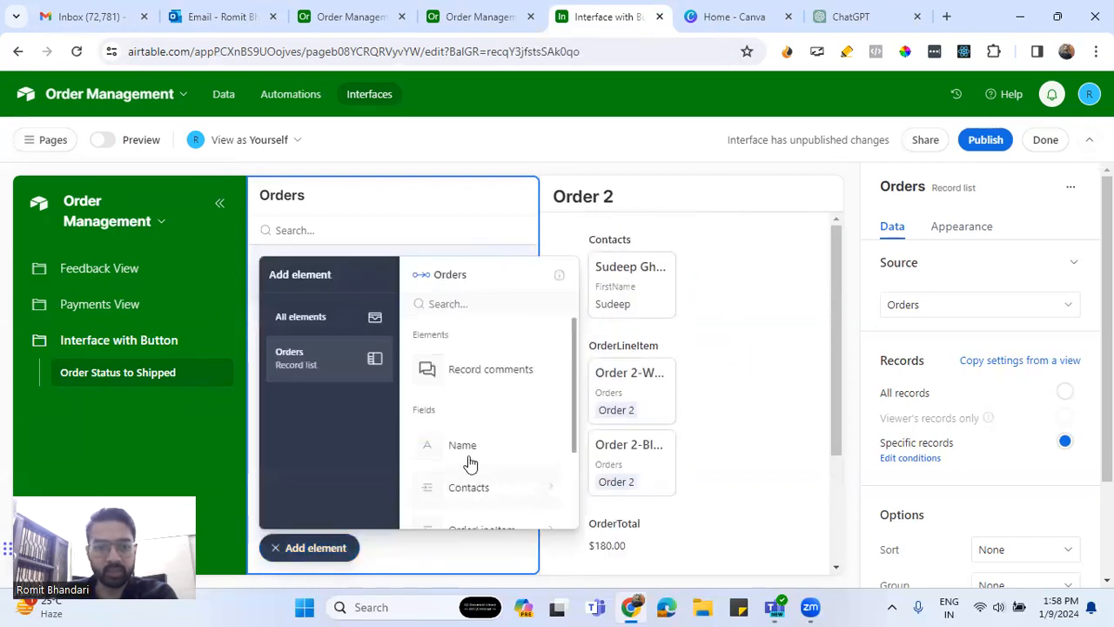
{"action": "scroll", "coordinate": [483, 438], "scroll_direction": "down", "scroll_amount": 3}
{"action": "scroll", "coordinate": [483, 438], "scroll_direction": "up", "scroll_amount": 3}
{"action": "scroll", "coordinate": [483, 438], "scroll_direction": "down", "scroll_amount": 2}
{"action": "scroll", "coordinate": [485, 437], "scroll_direction": "down", "scroll_amount": 1}
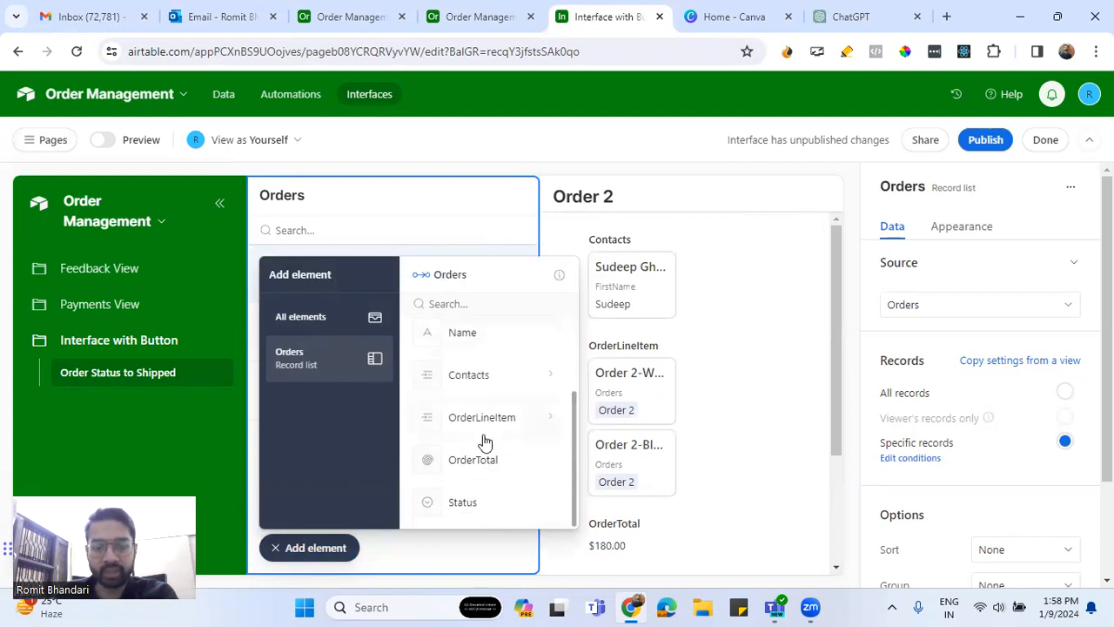
{"action": "scroll", "coordinate": [485, 442], "scroll_direction": "up", "scroll_amount": 3}
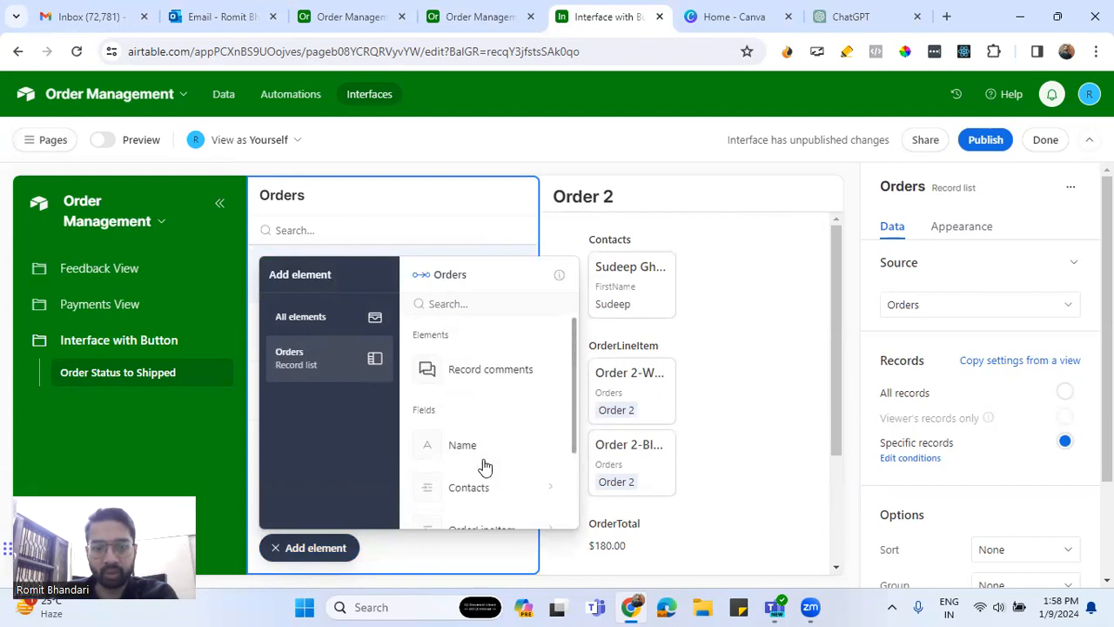
{"action": "left_click", "coordinate": [300, 323]}
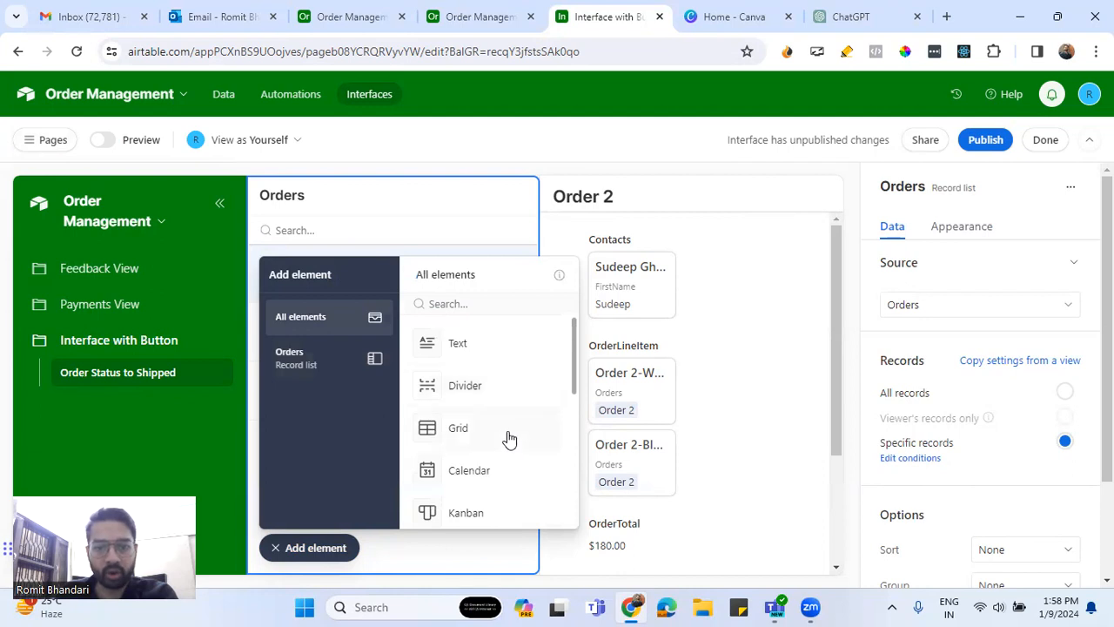
{"action": "scroll", "coordinate": [509, 438], "scroll_direction": "down", "scroll_amount": 5}
{"action": "left_click_drag", "start_coordinate": [470, 507], "coordinate": [777, 445]}
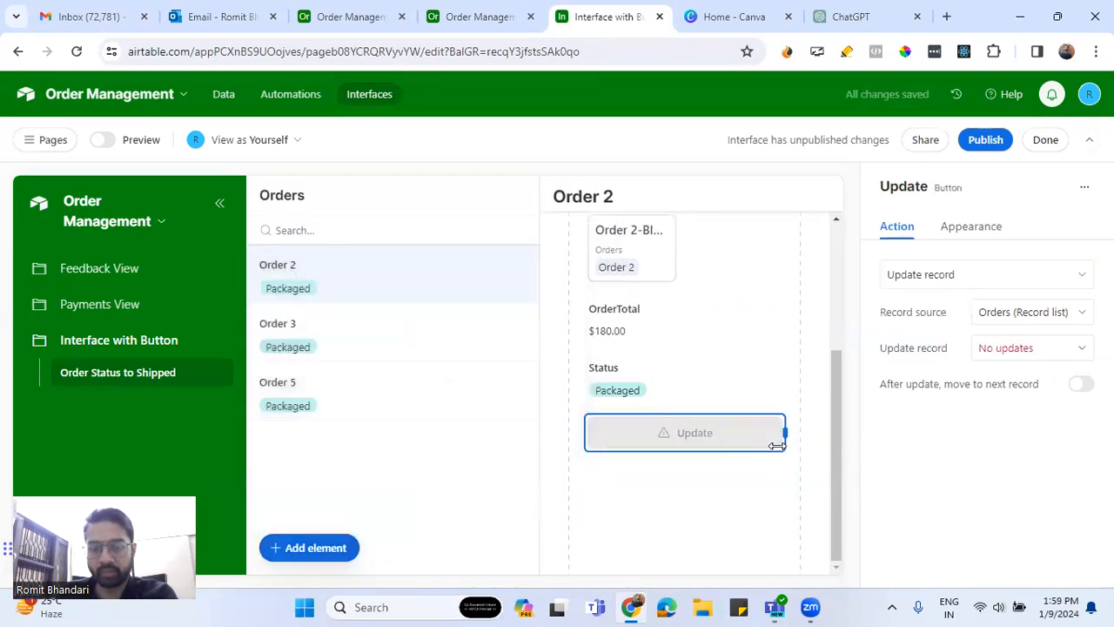
{"action": "left_click", "coordinate": [674, 507]}
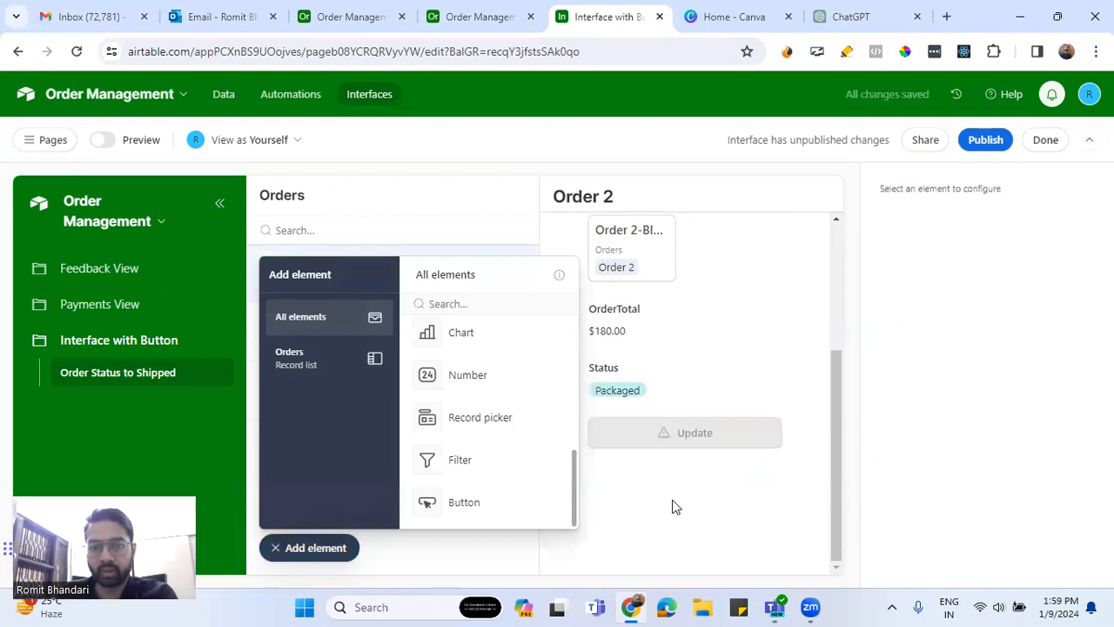
Set the Update button's colour before update to Green.
{"action": "left_click", "coordinate": [777, 435]}
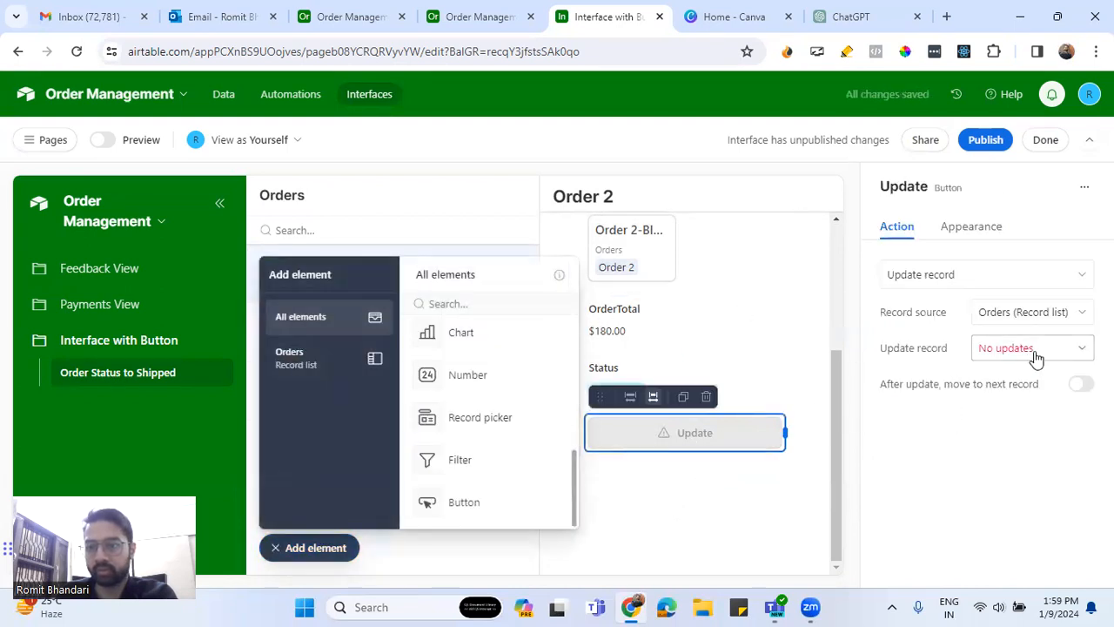
{"action": "left_click", "coordinate": [974, 228]}
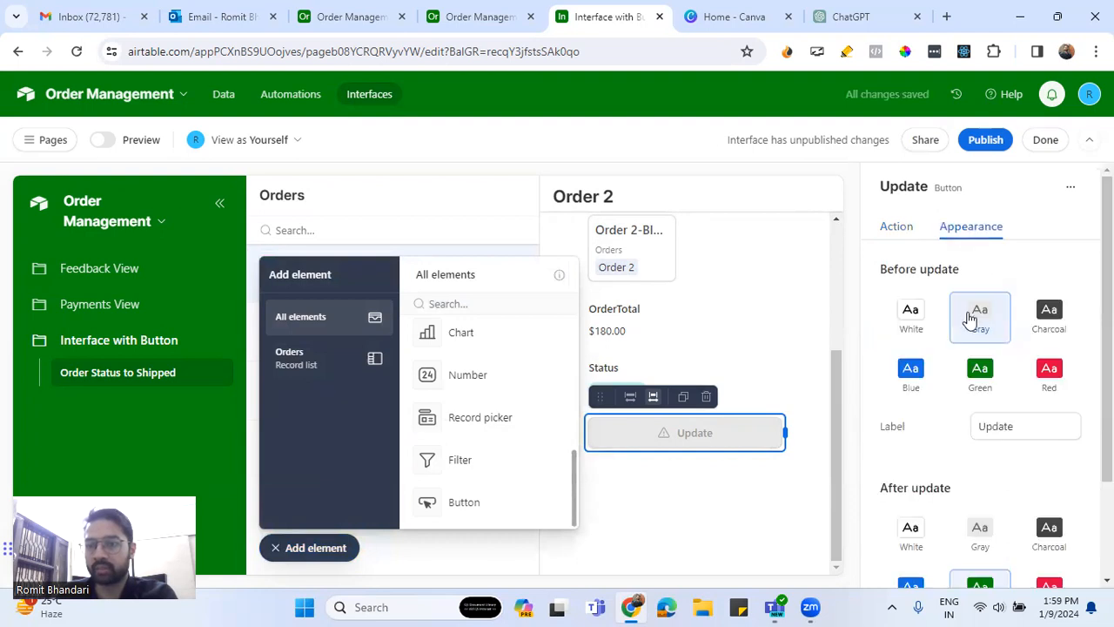
{"action": "left_click", "coordinate": [986, 379]}
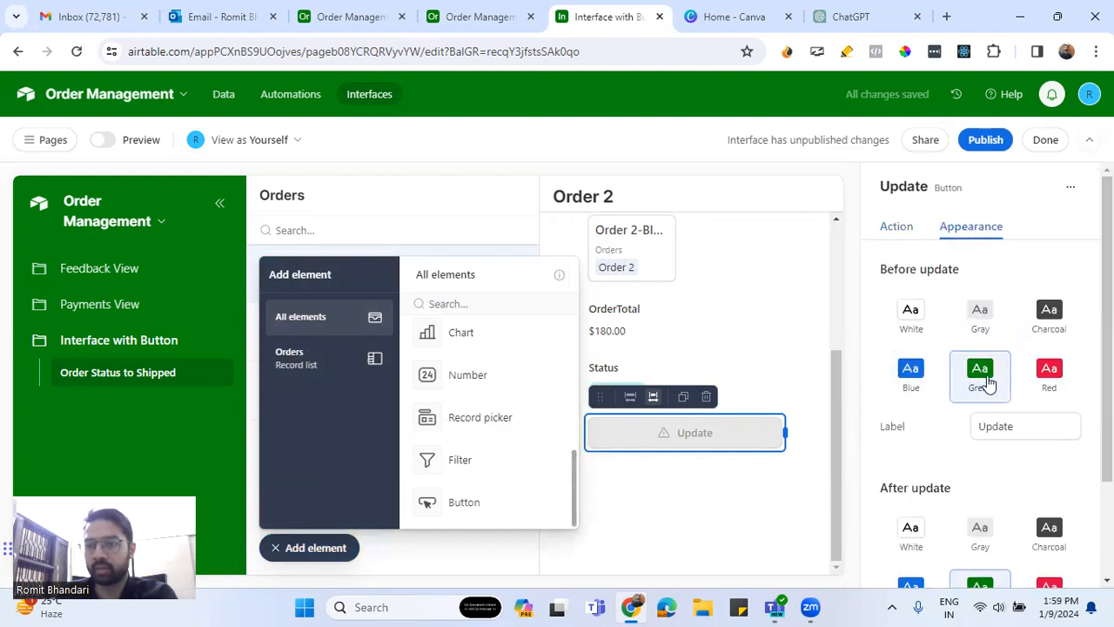
Change the button's action from updating a record to Run automation.
{"action": "left_click", "coordinate": [897, 226]}
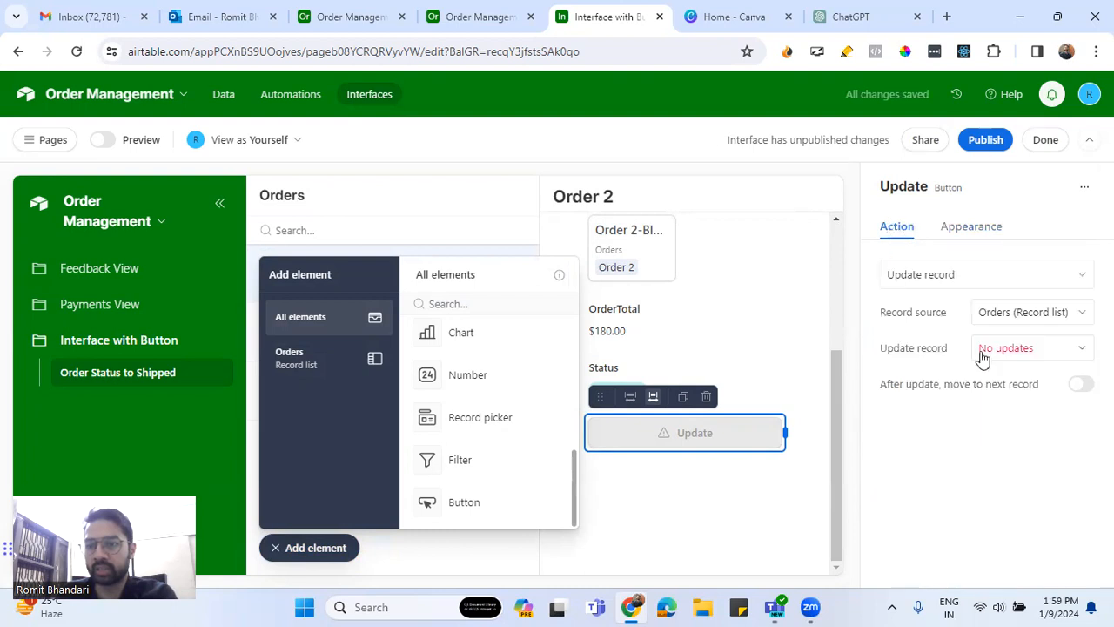
{"action": "left_click", "coordinate": [1024, 277]}
{"action": "scroll", "coordinate": [972, 549], "scroll_direction": "down", "scroll_amount": 1}
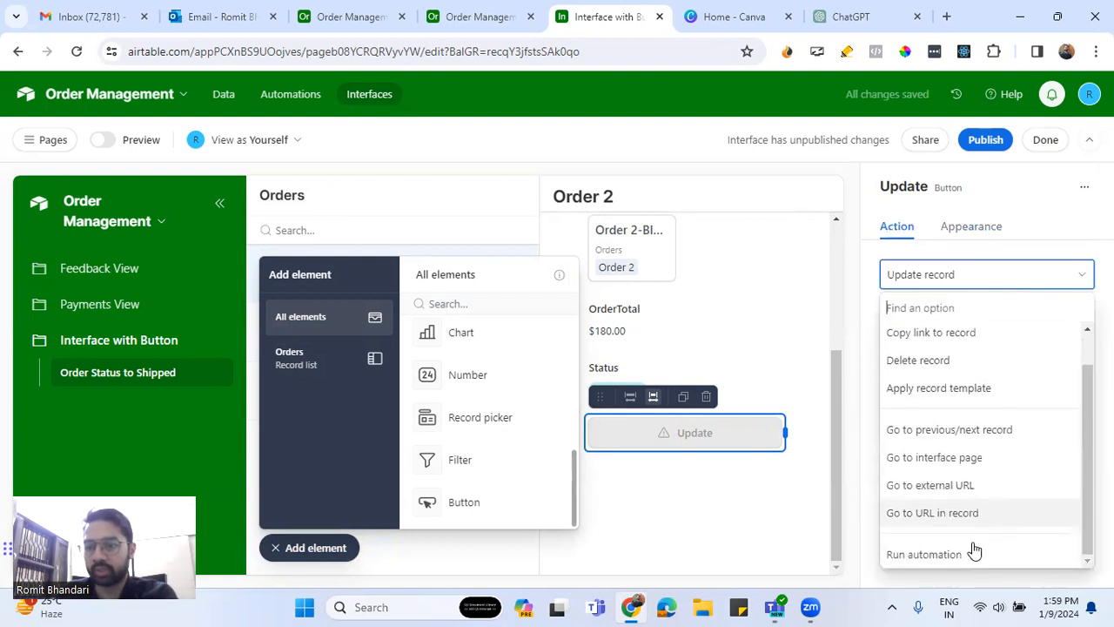
{"action": "left_click", "coordinate": [952, 557]}
{"action": "left_click", "coordinate": [985, 256]}
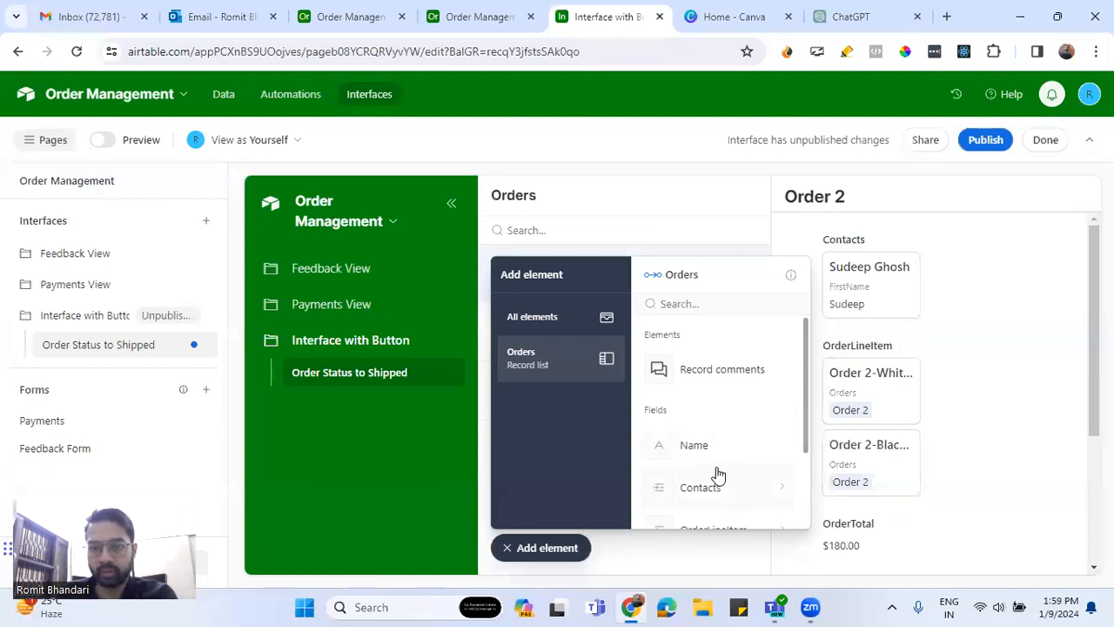
{"action": "scroll", "coordinate": [714, 479], "scroll_direction": "down", "scroll_amount": 3}
{"action": "left_click", "coordinate": [701, 559]}
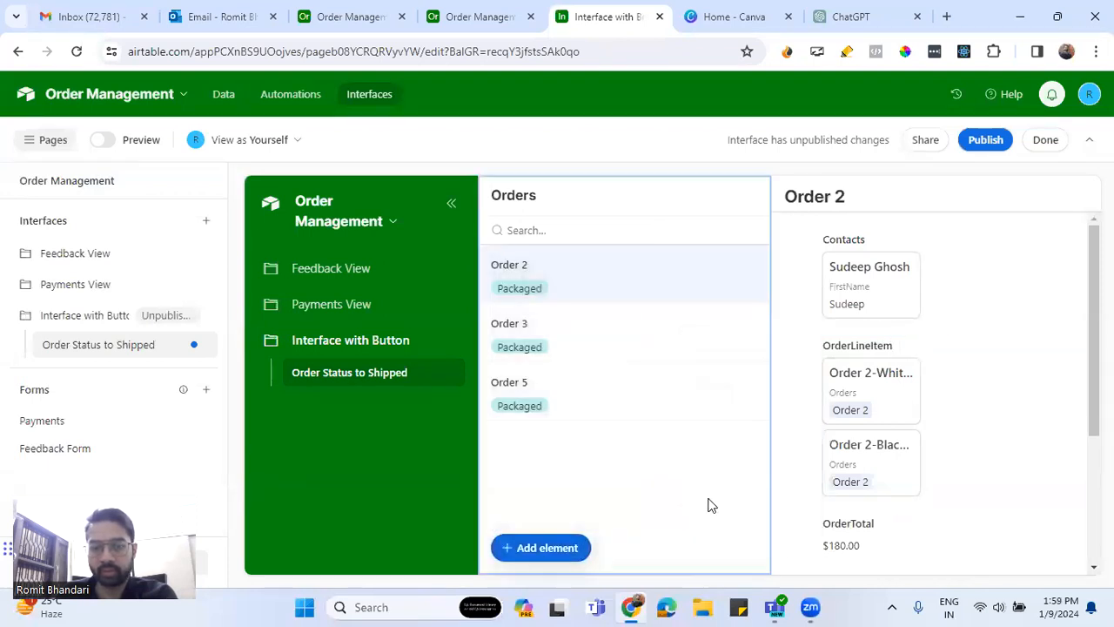
{"action": "left_click", "coordinate": [616, 296]}
{"action": "scroll", "coordinate": [731, 448], "scroll_direction": "down", "scroll_amount": 3}
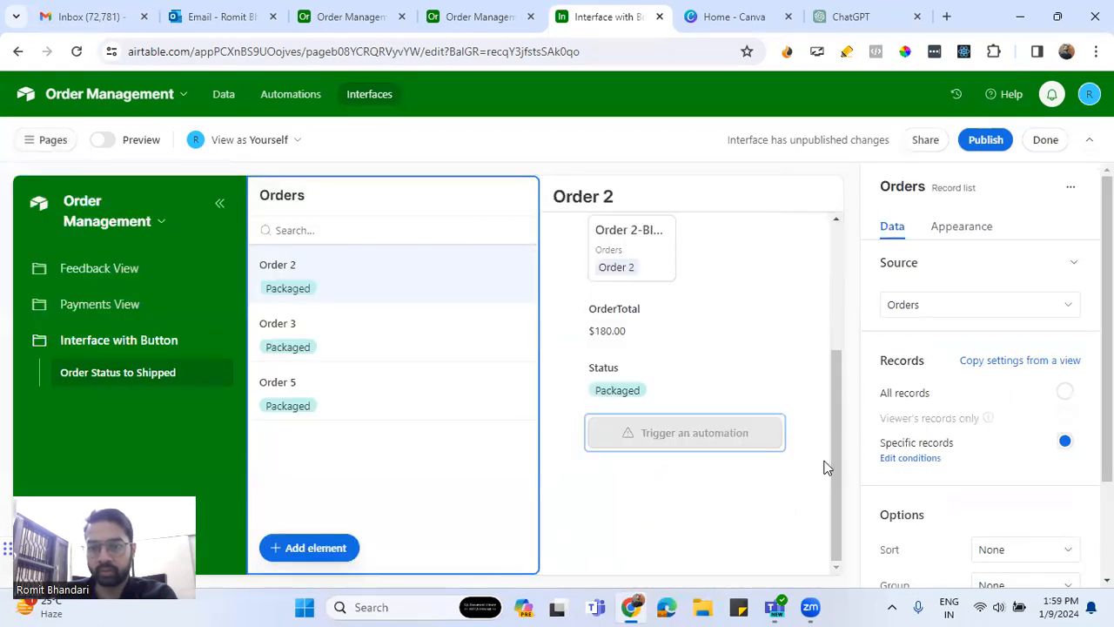
{"action": "left_click_drag", "start_coordinate": [721, 437], "coordinate": [990, 342]}
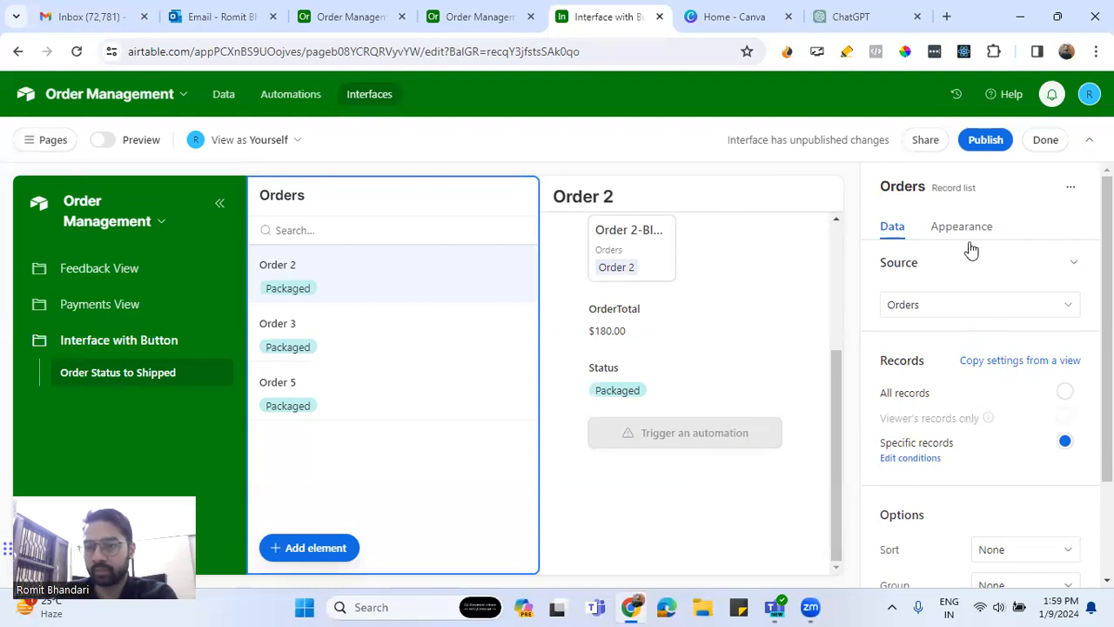
{"action": "left_click", "coordinate": [987, 313]}
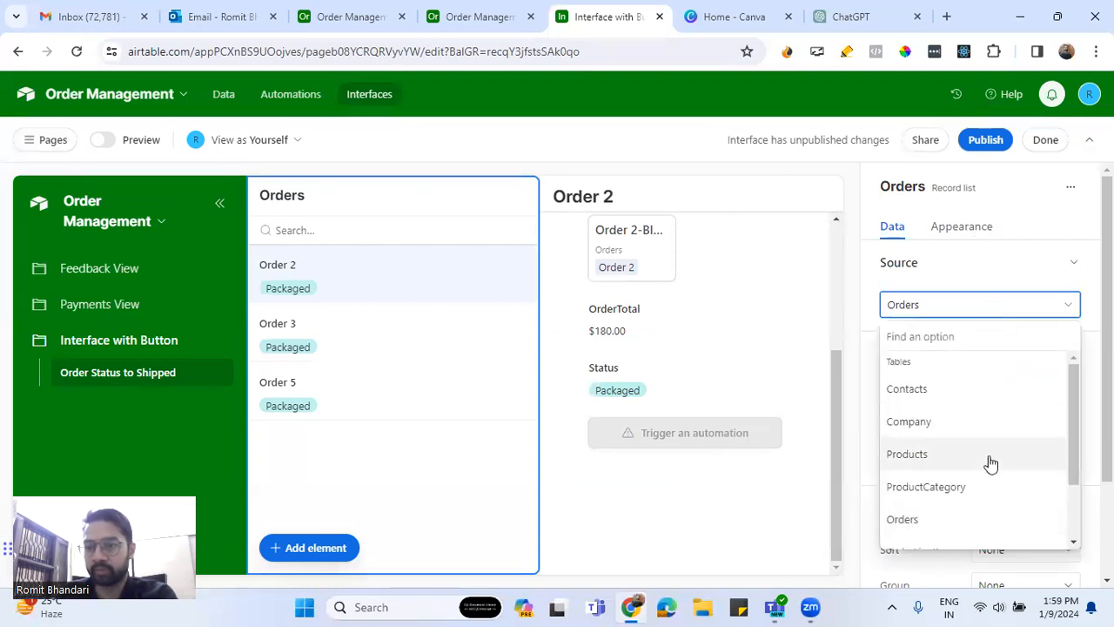
{"action": "scroll", "coordinate": [987, 462], "scroll_direction": "down", "scroll_amount": 2}
{"action": "left_click", "coordinate": [924, 438]}
{"action": "scroll", "coordinate": [992, 441], "scroll_direction": "down", "scroll_amount": 2}
{"action": "scroll", "coordinate": [1000, 417], "scroll_direction": "up", "scroll_amount": 2}
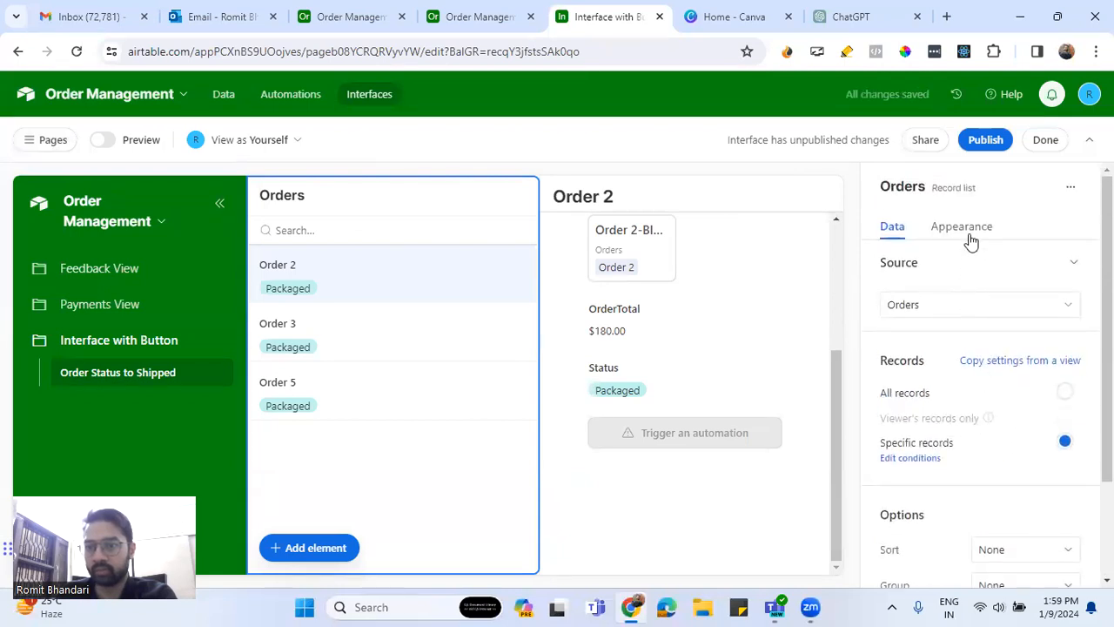
Assign Automation 3 as the automation that the button in the order details runs.
{"action": "left_click", "coordinate": [679, 431]}
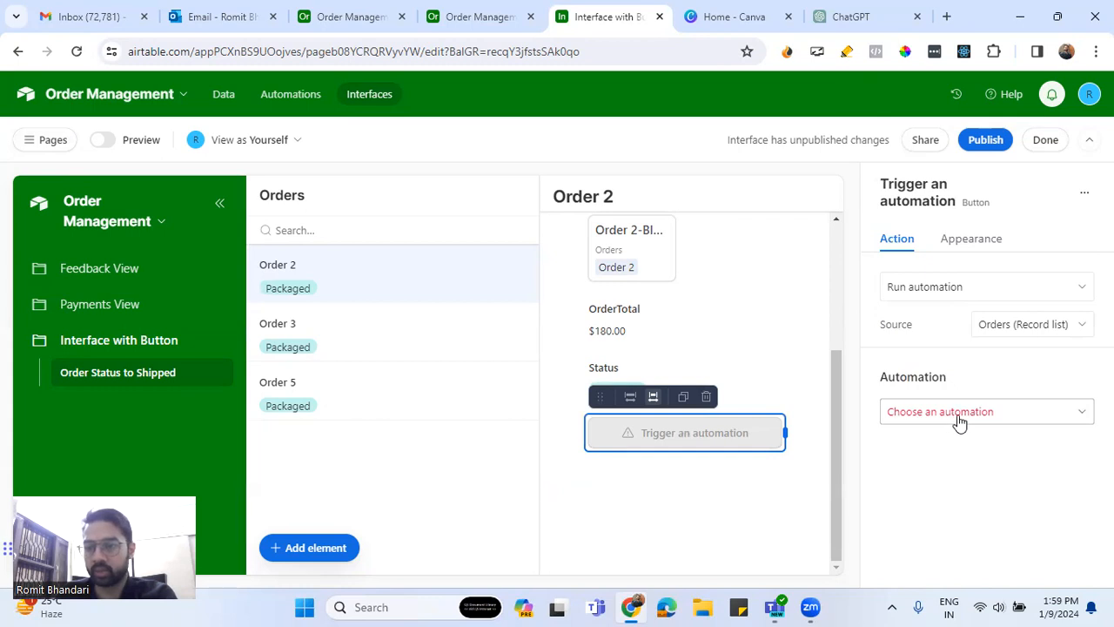
{"action": "left_click", "coordinate": [957, 422]}
{"action": "left_click", "coordinate": [658, 440]}
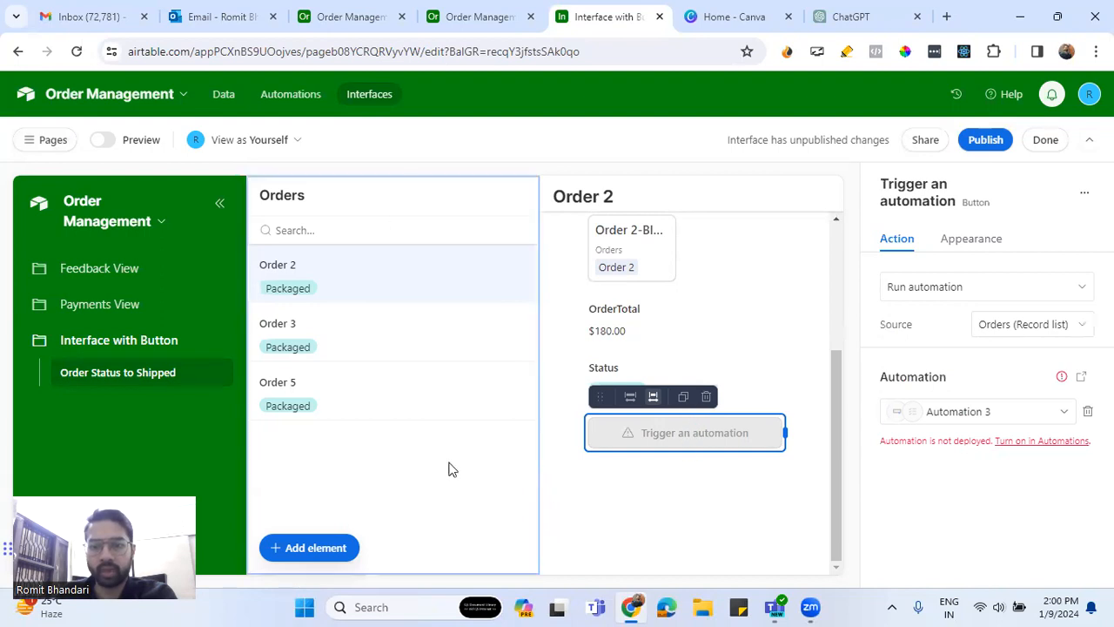
Test Automation 3's button trigger with the Order 2 record and review the test results.
{"action": "left_click", "coordinate": [481, 15]}
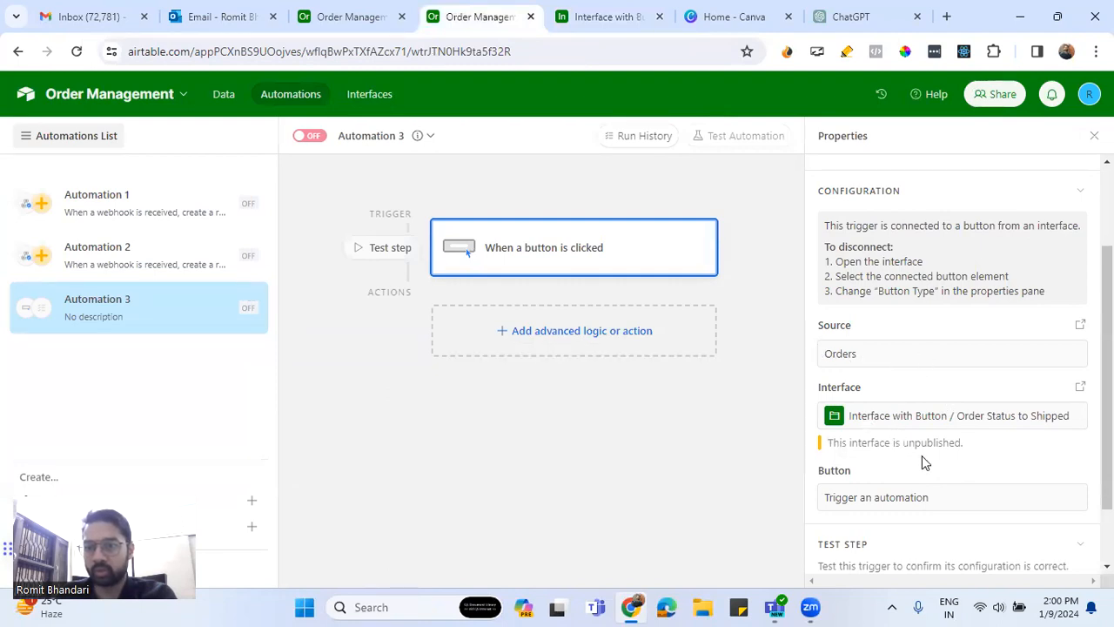
{"action": "scroll", "coordinate": [924, 459], "scroll_direction": "down", "scroll_amount": 1}
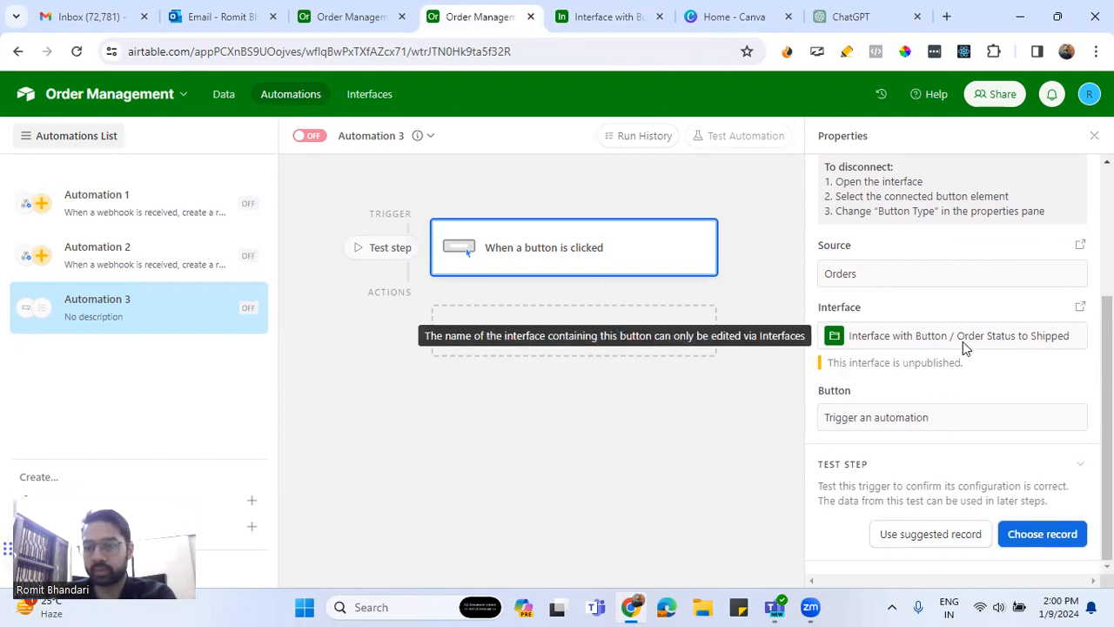
{"action": "scroll", "coordinate": [958, 367], "scroll_direction": "up", "scroll_amount": 2}
{"action": "scroll", "coordinate": [957, 367], "scroll_direction": "down", "scroll_amount": 2}
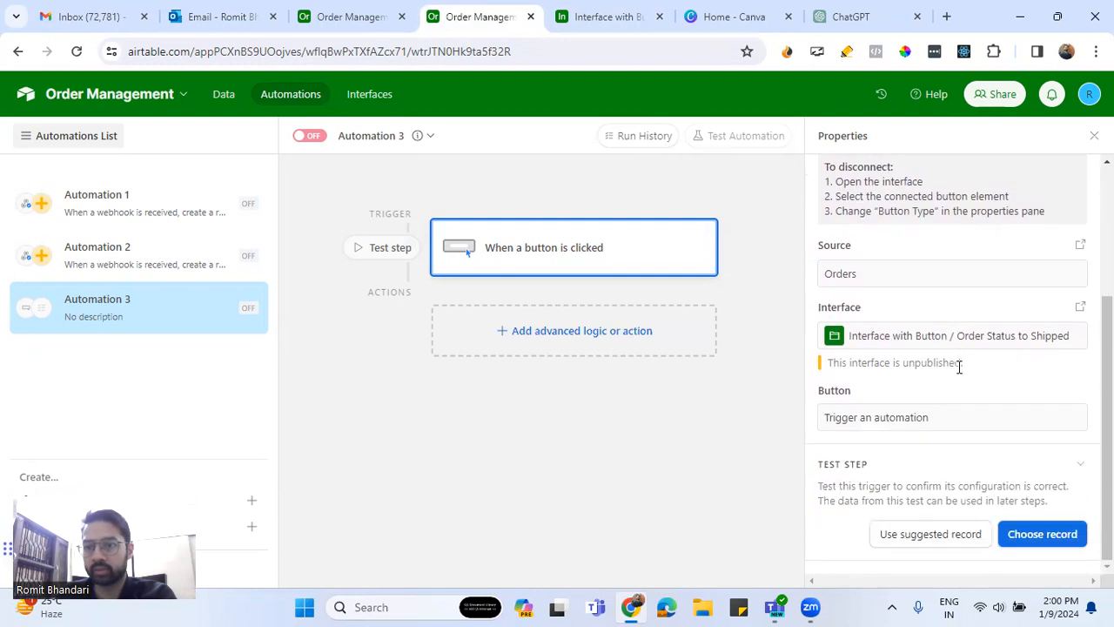
{"action": "left_click", "coordinate": [1051, 539]}
{"action": "left_click", "coordinate": [511, 227]}
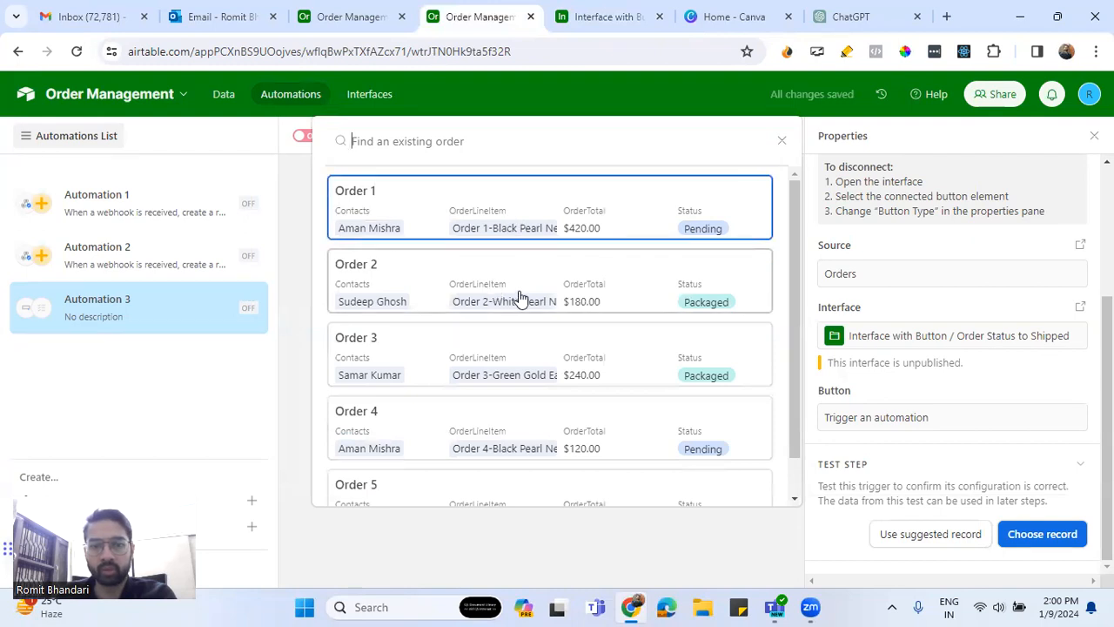
{"action": "left_click", "coordinate": [519, 299]}
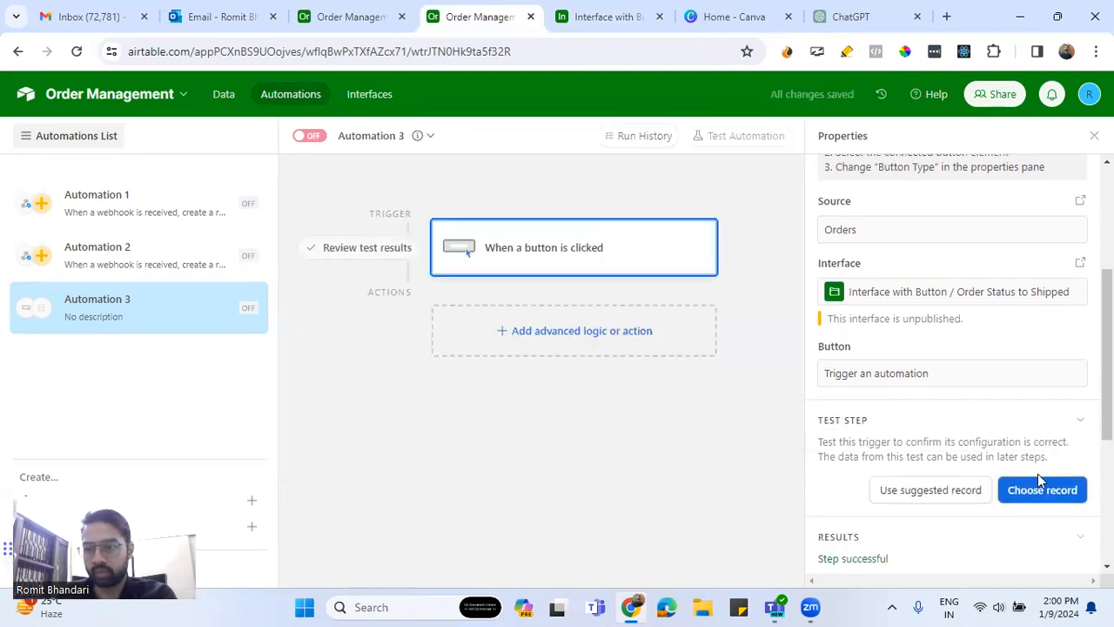
{"action": "scroll", "coordinate": [1037, 474], "scroll_direction": "down", "scroll_amount": 2}
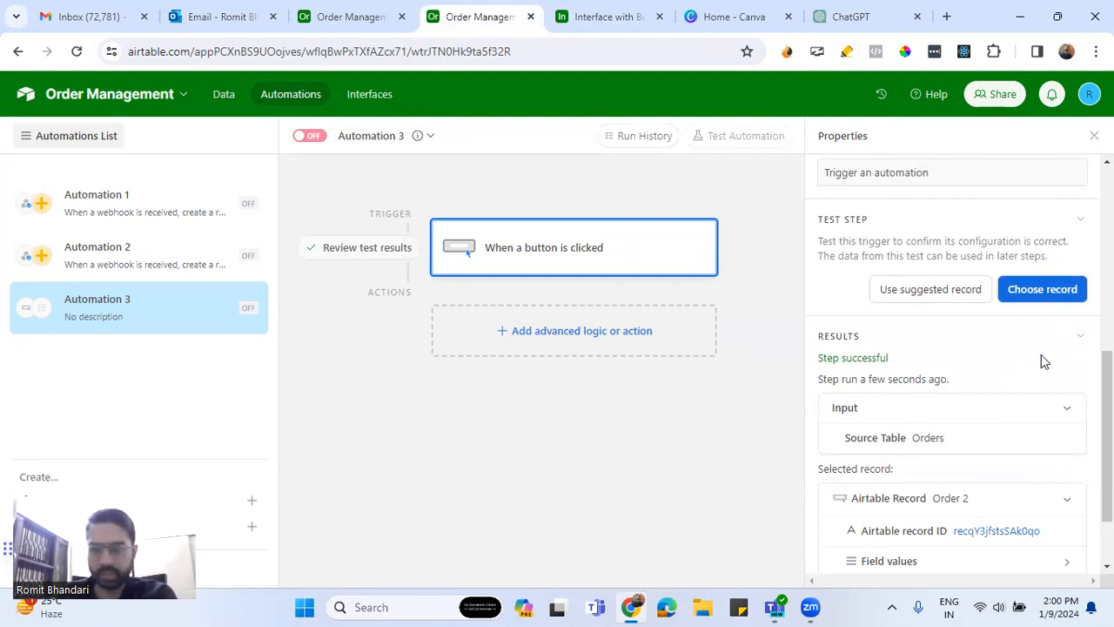
{"action": "scroll", "coordinate": [974, 438], "scroll_direction": "down", "scroll_amount": 1}
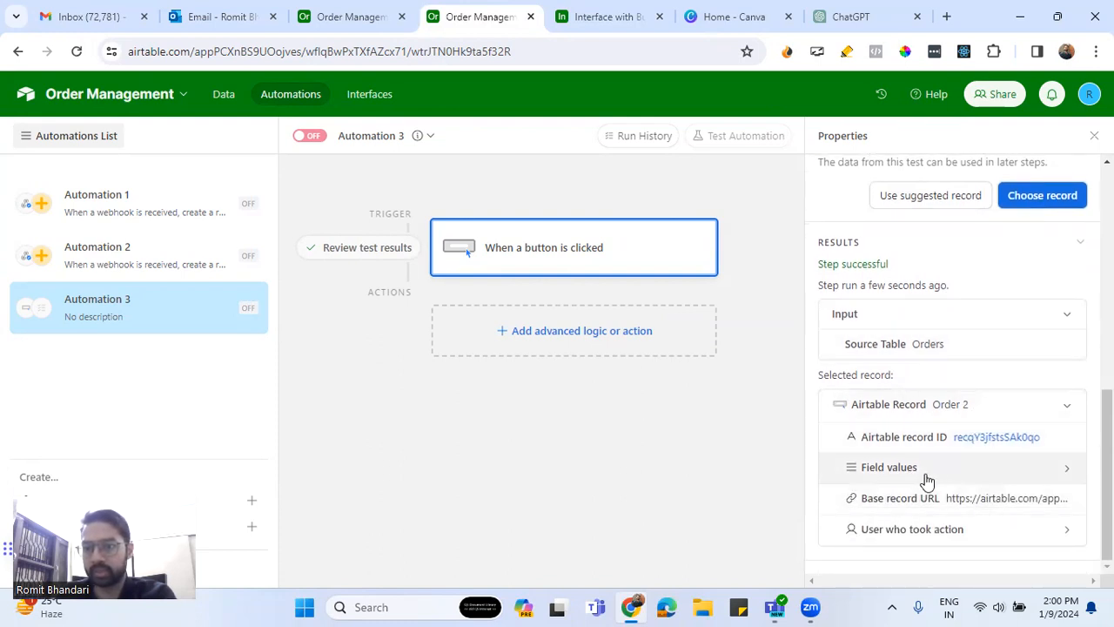
Add an Update record action after the button trigger in Automation 3.
{"action": "left_click", "coordinate": [567, 336]}
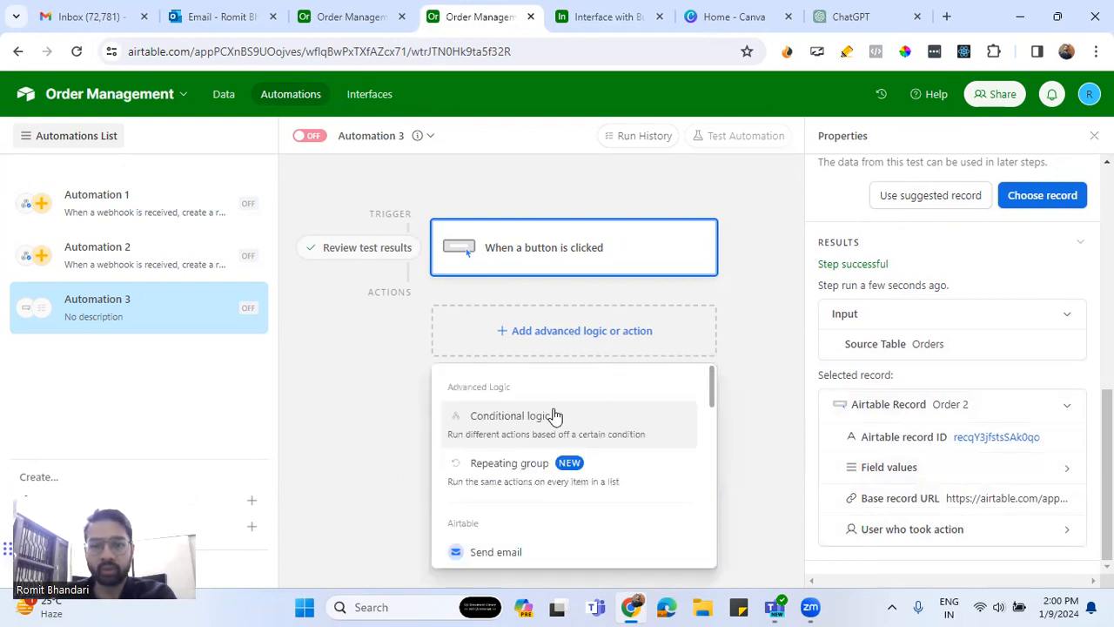
{"action": "scroll", "coordinate": [612, 443], "scroll_direction": "down", "scroll_amount": 2}
{"action": "left_click", "coordinate": [507, 448]}
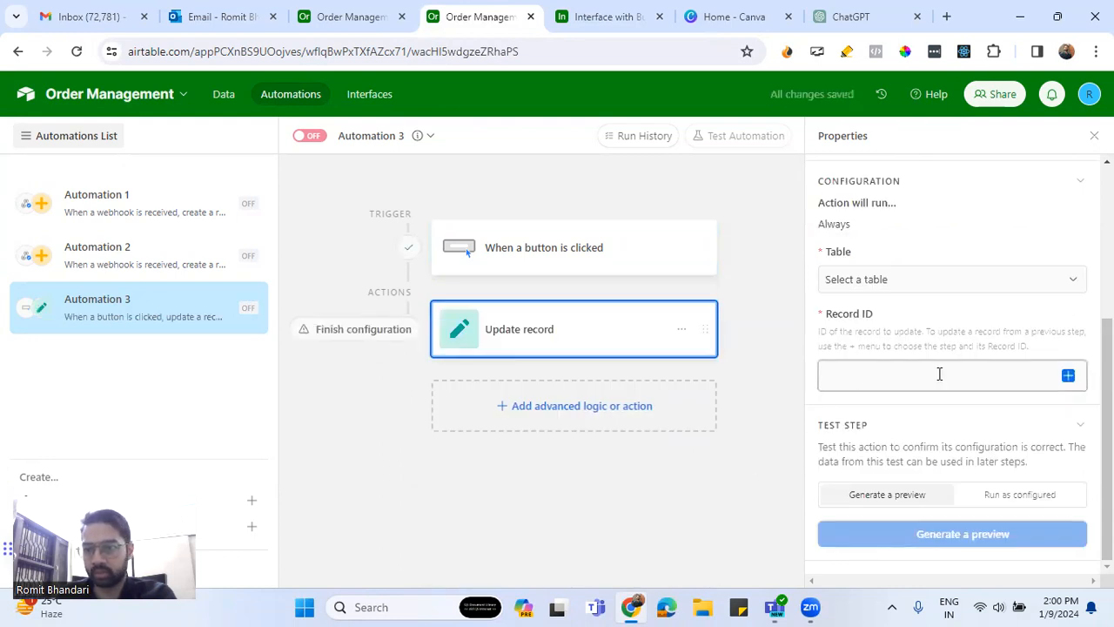
{"action": "left_click", "coordinate": [1068, 376]}
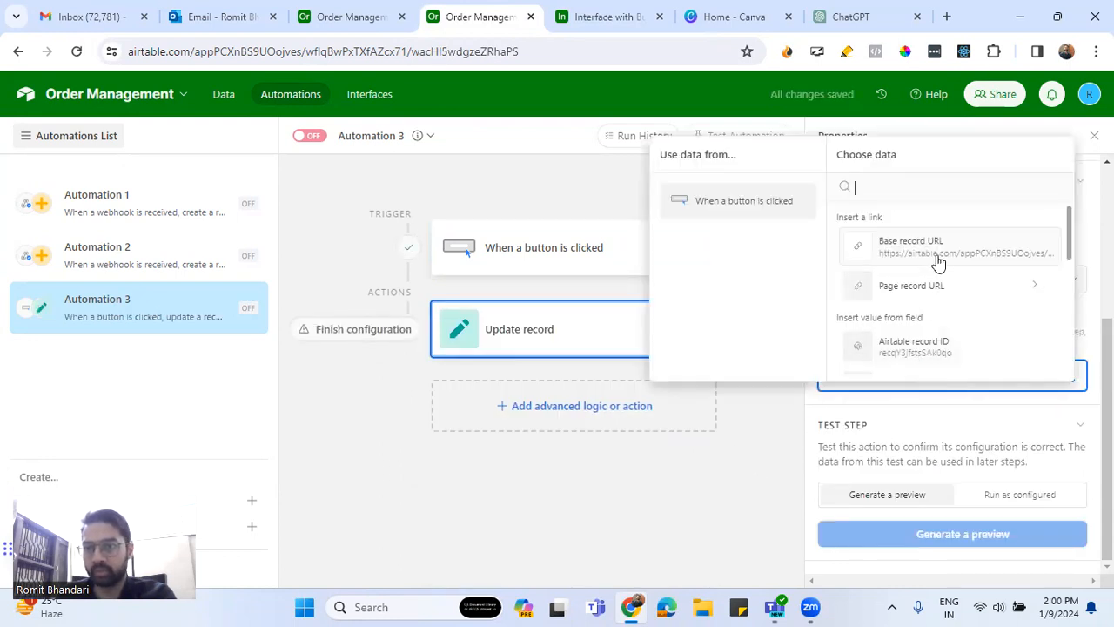
{"action": "left_click", "coordinate": [929, 344]}
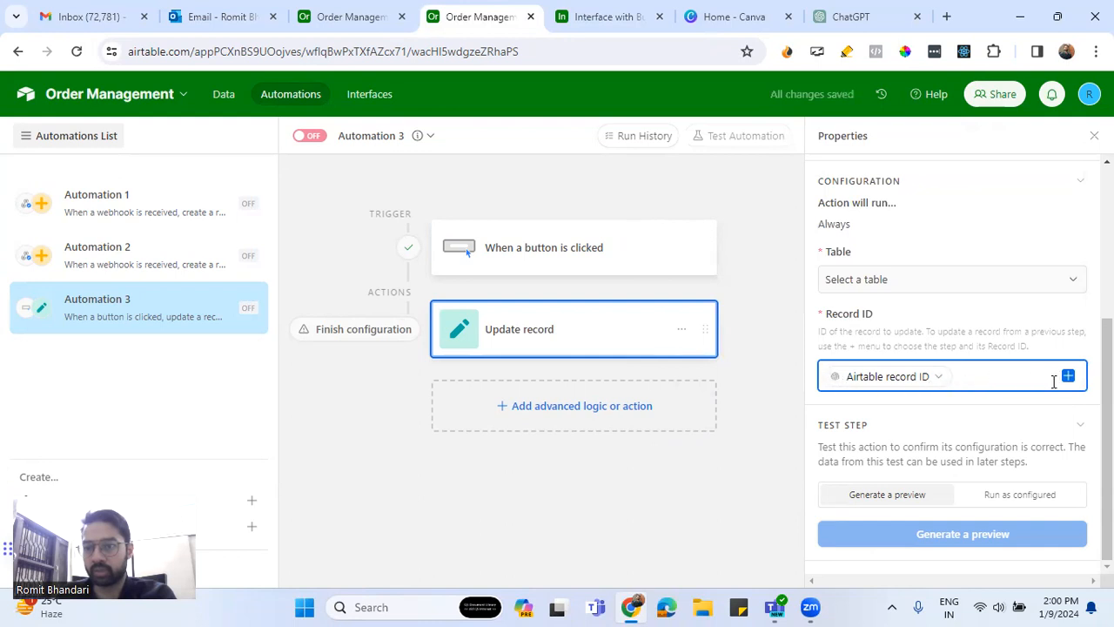
{"action": "key", "text": "BackSpace"}
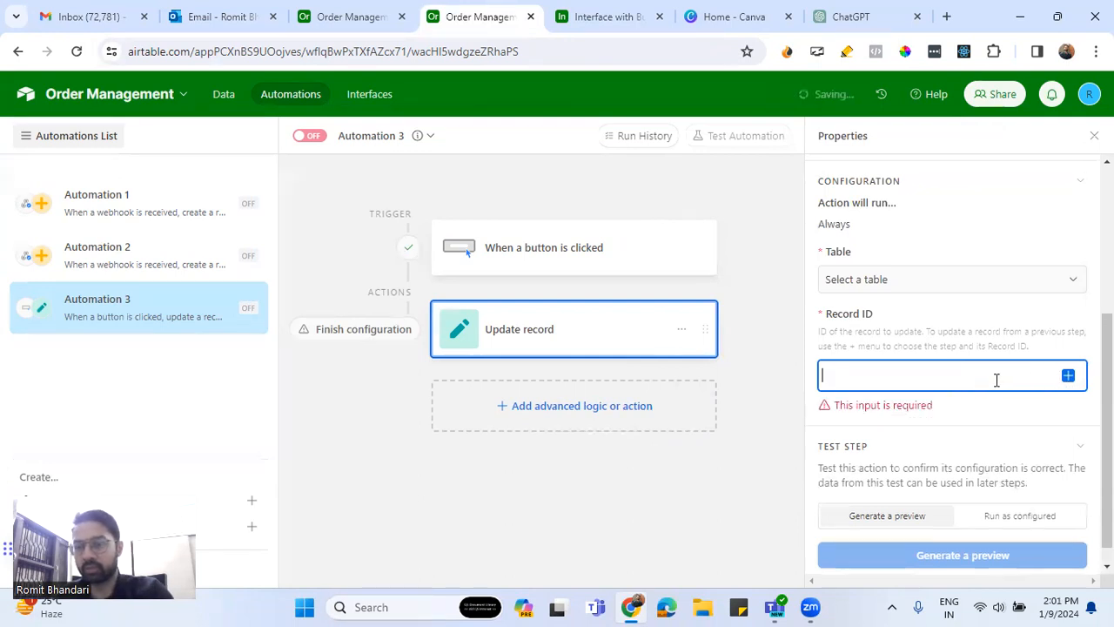
Set the Update record action's Record ID to the Airtable record ID from the button trigger.
{"action": "left_click", "coordinate": [1071, 377]}
{"action": "scroll", "coordinate": [931, 270], "scroll_direction": "down", "scroll_amount": 5}
{"action": "scroll", "coordinate": [939, 289], "scroll_direction": "up", "scroll_amount": 4}
{"action": "scroll", "coordinate": [939, 290], "scroll_direction": "down", "scroll_amount": 2}
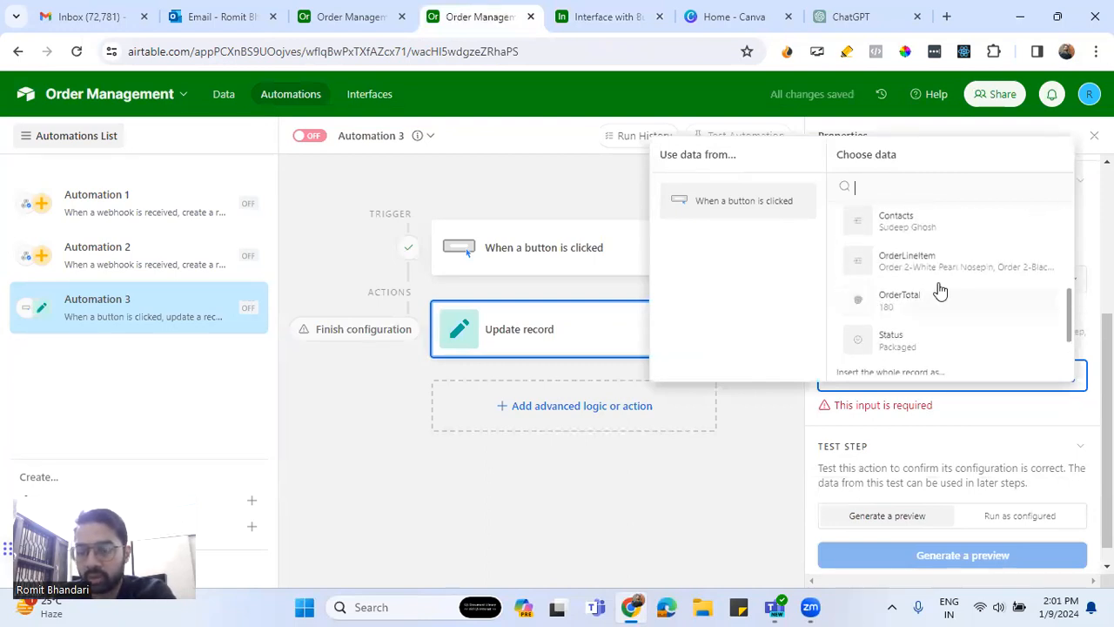
{"action": "scroll", "coordinate": [940, 289], "scroll_direction": "down", "scroll_amount": 2}
{"action": "scroll", "coordinate": [938, 283], "scroll_direction": "up", "scroll_amount": 5}
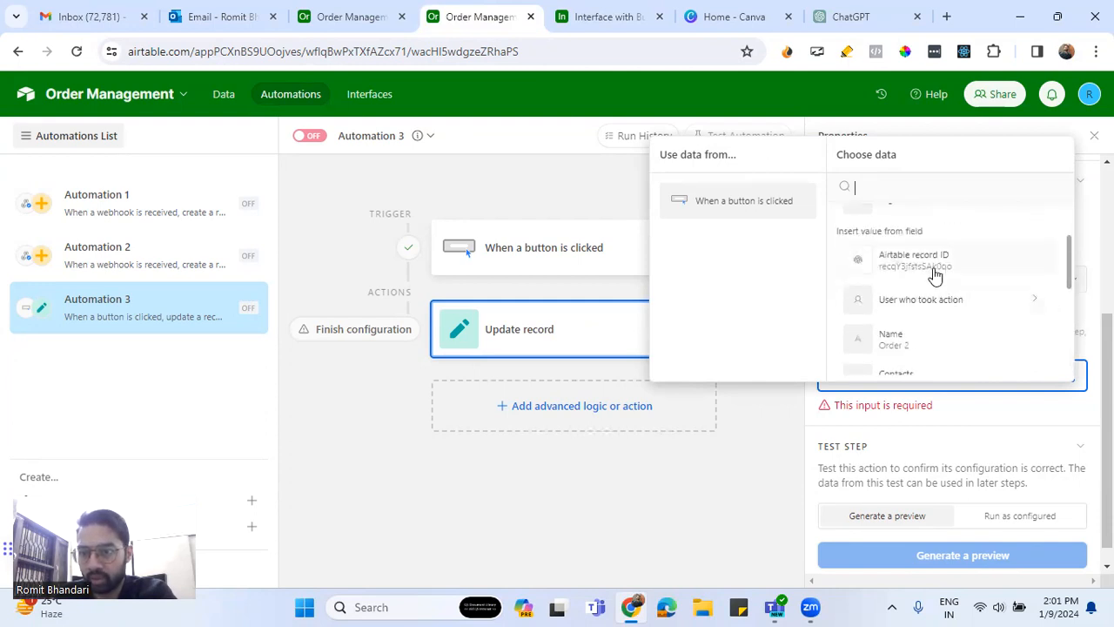
{"action": "left_click", "coordinate": [936, 270]}
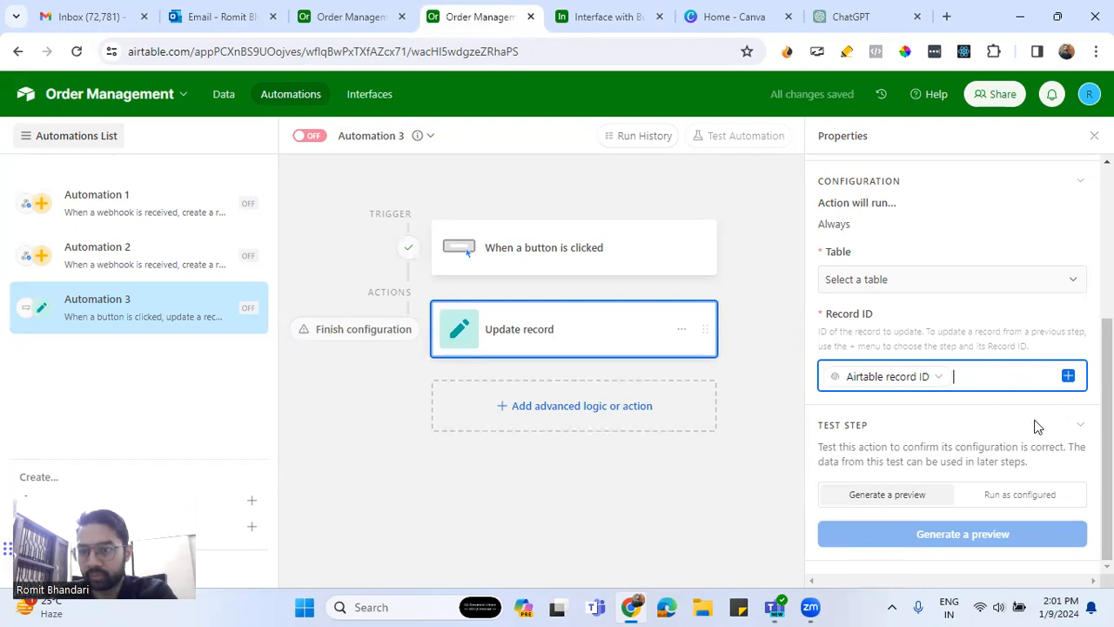
{"action": "left_click", "coordinate": [925, 413]}
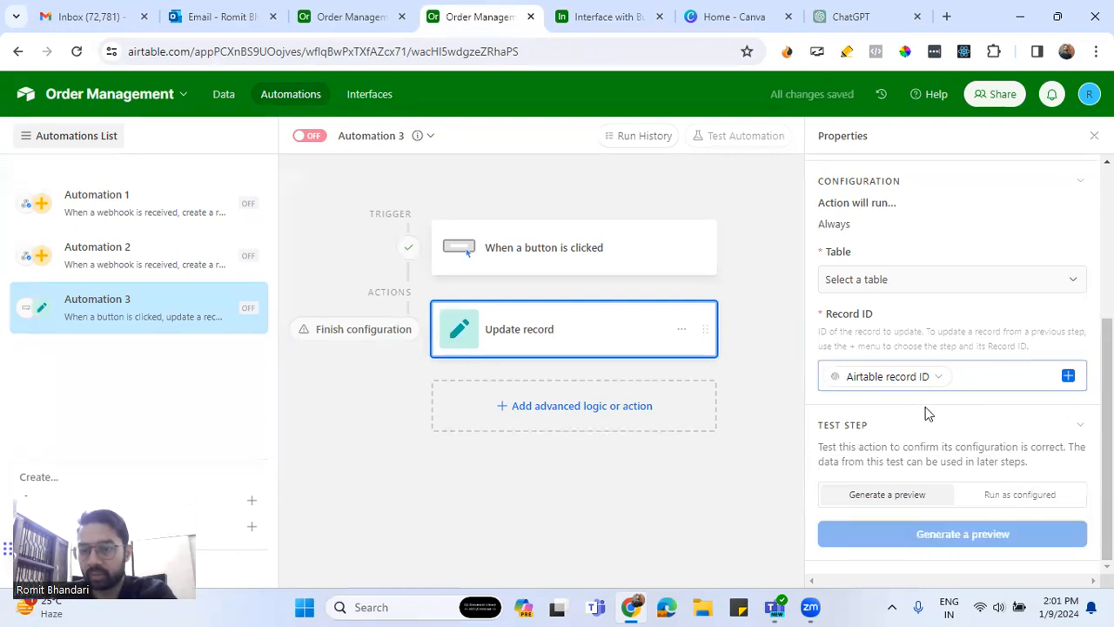
Target the Orders table in the Update record action and set its Status field to Shipped.
{"action": "left_click", "coordinate": [937, 278]}
{"action": "left_click", "coordinate": [841, 446]}
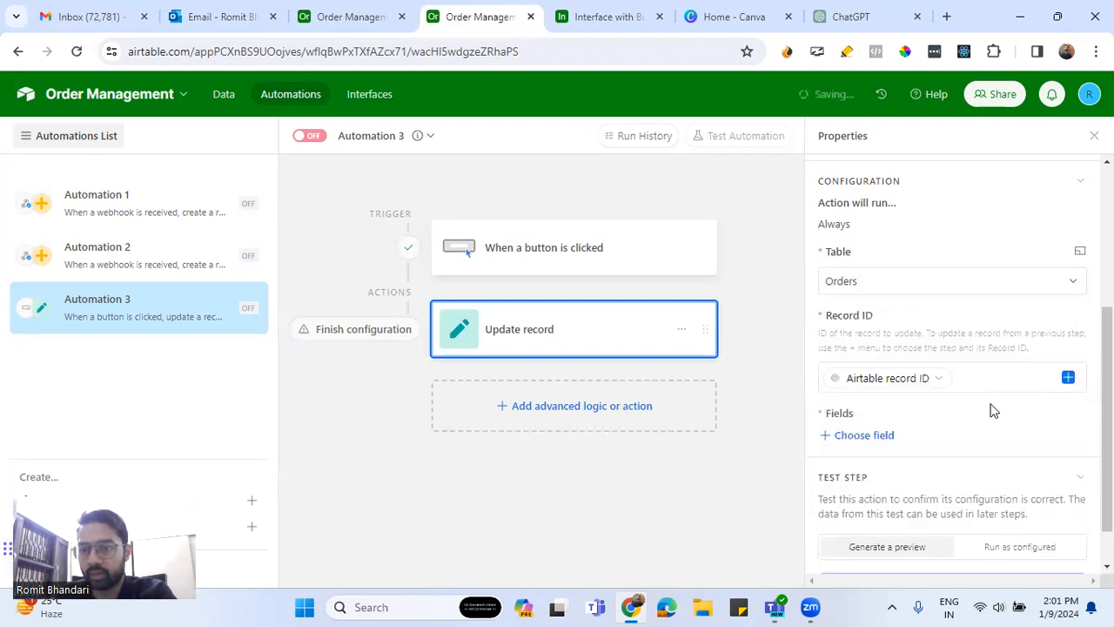
{"action": "left_click", "coordinate": [889, 438]}
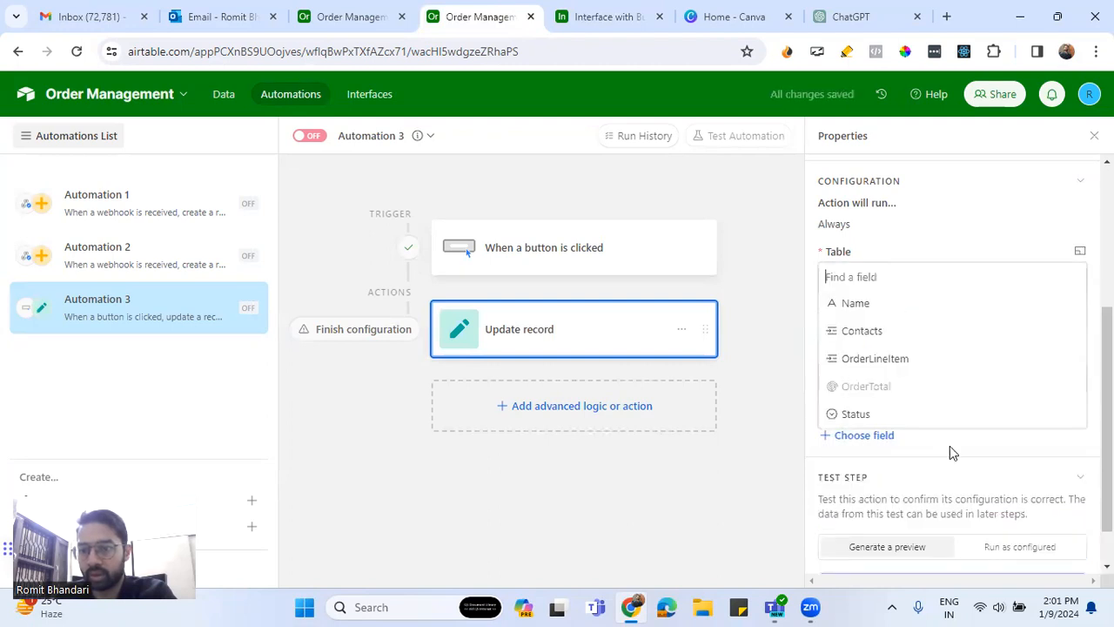
{"action": "left_click", "coordinate": [928, 419]}
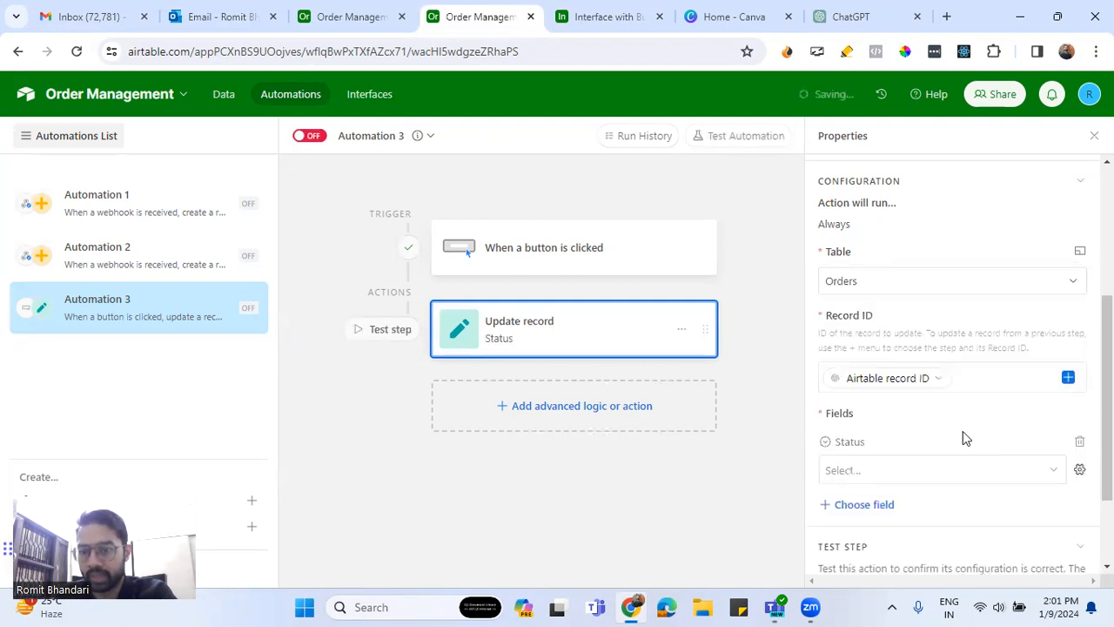
{"action": "scroll", "coordinate": [963, 435], "scroll_direction": "down", "scroll_amount": 1}
{"action": "left_click", "coordinate": [911, 393]}
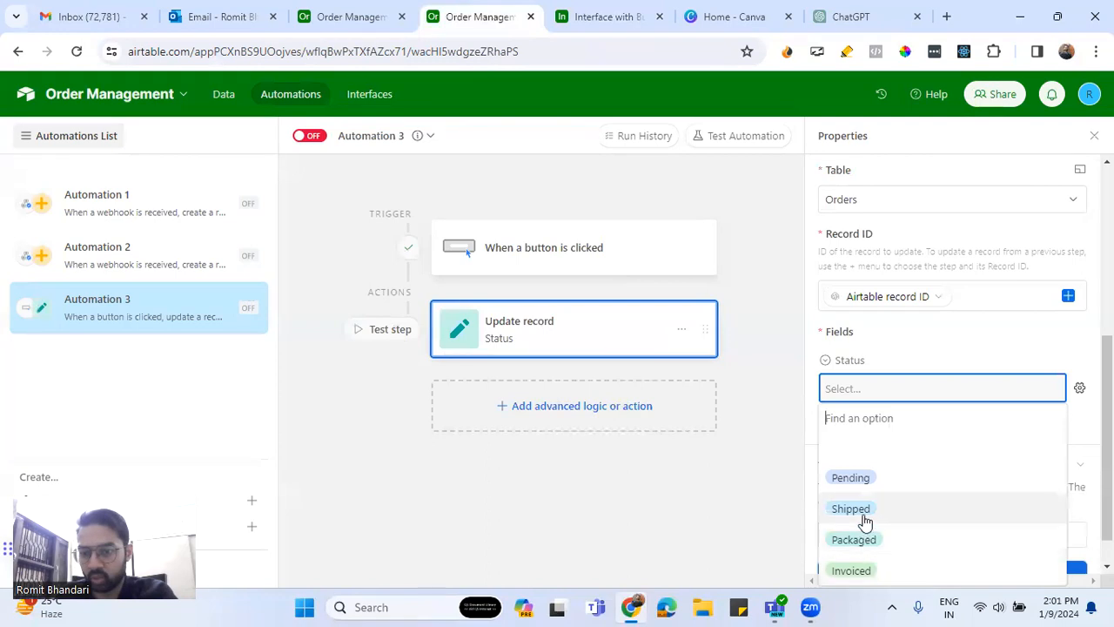
{"action": "left_click", "coordinate": [994, 446]}
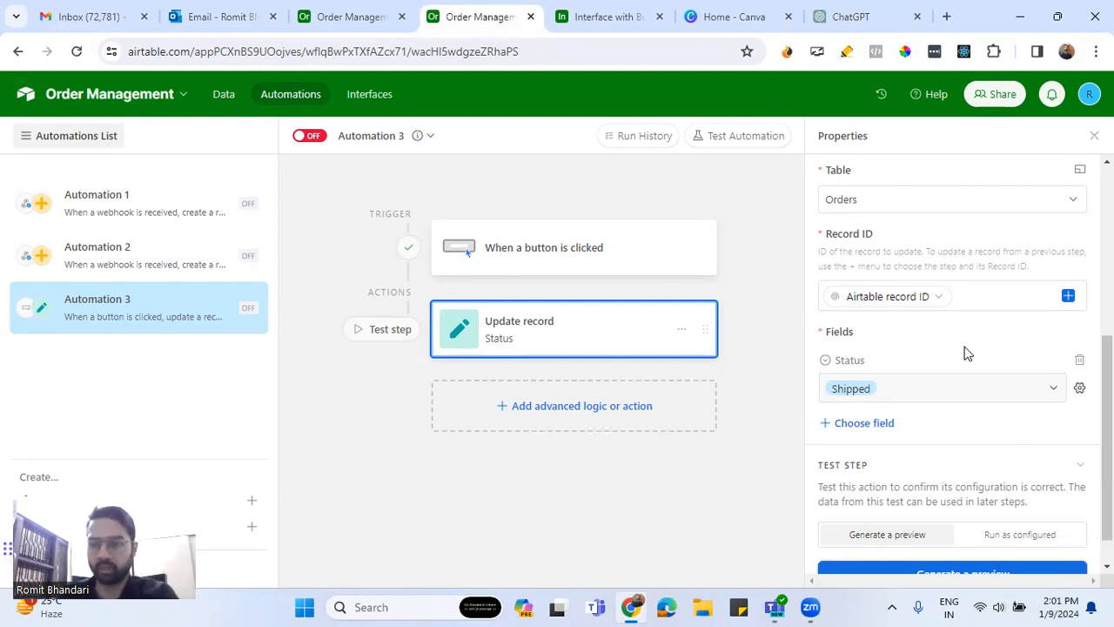
Run the Update record action's test as configured and check Order 2's status in the Orders table.
{"action": "scroll", "coordinate": [966, 352], "scroll_direction": "down", "scroll_amount": 1}
{"action": "left_click", "coordinate": [1017, 502]}
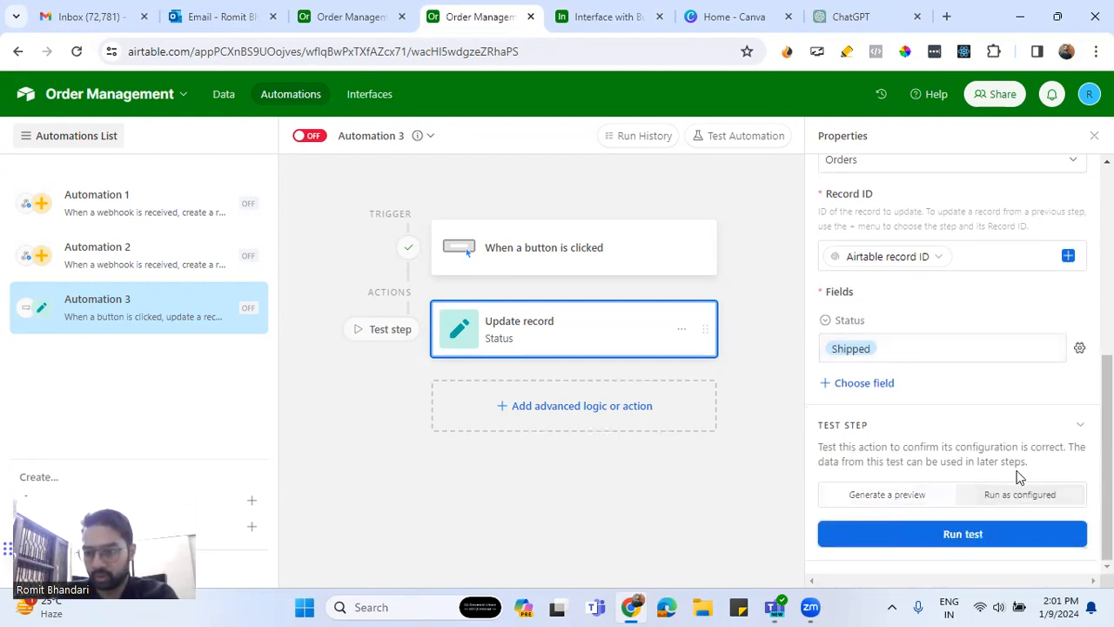
{"action": "left_click", "coordinate": [977, 539]}
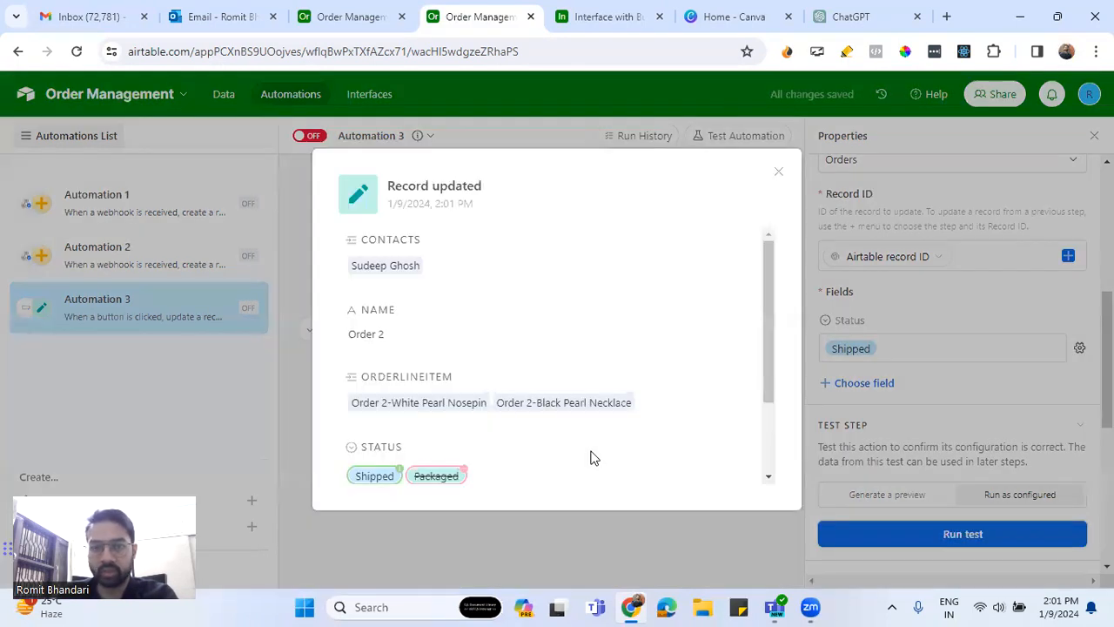
{"action": "scroll", "coordinate": [512, 379], "scroll_direction": "down", "scroll_amount": 2}
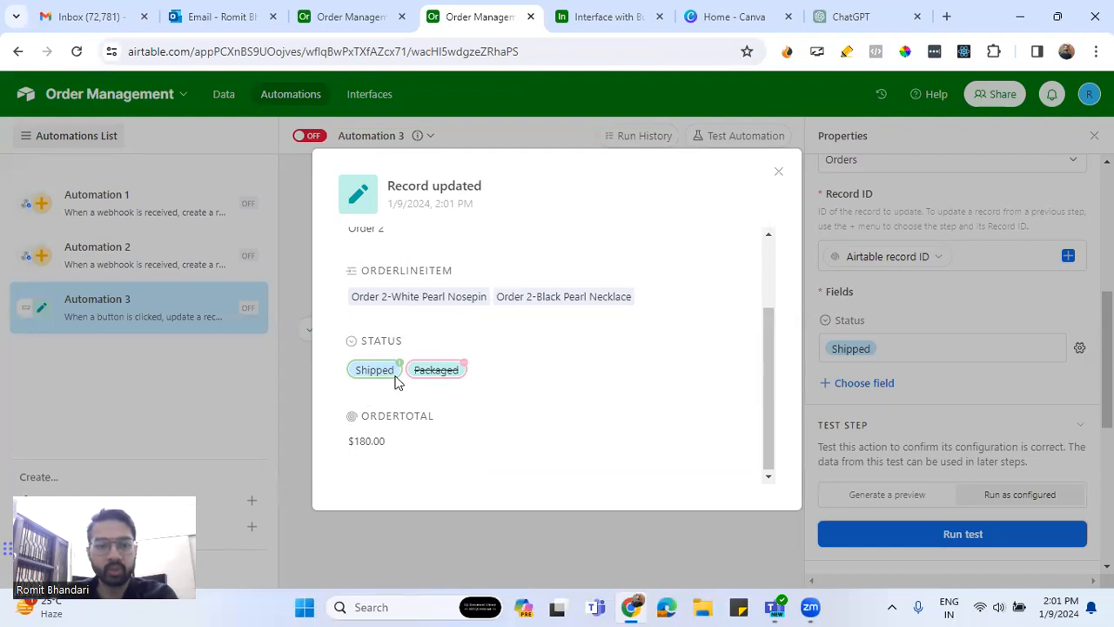
{"action": "left_click", "coordinate": [779, 173]}
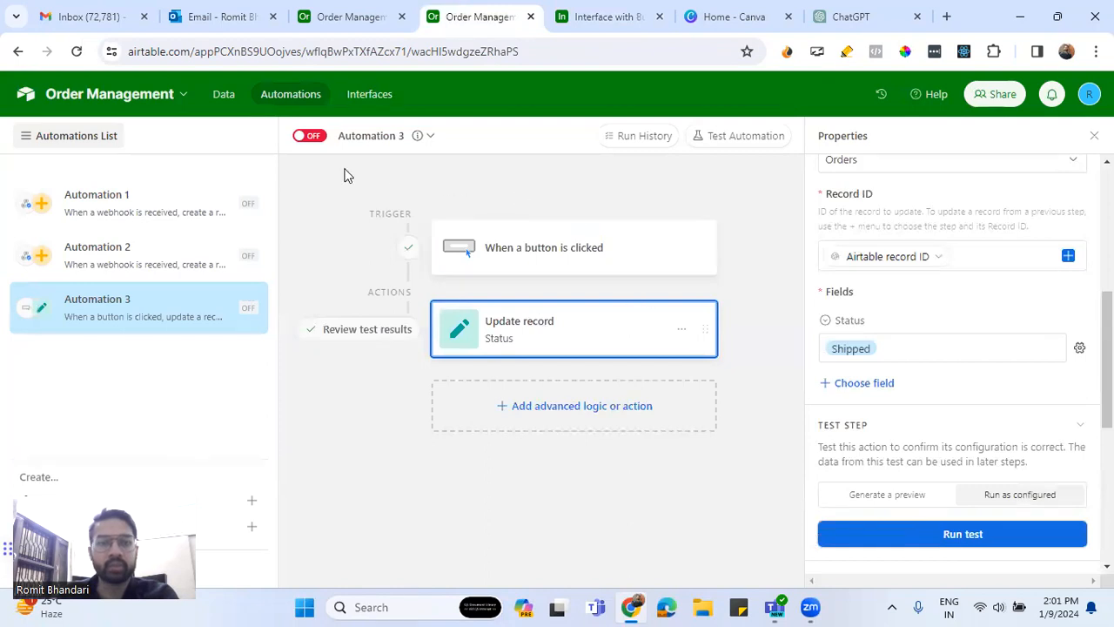
{"action": "left_click", "coordinate": [350, 19]}
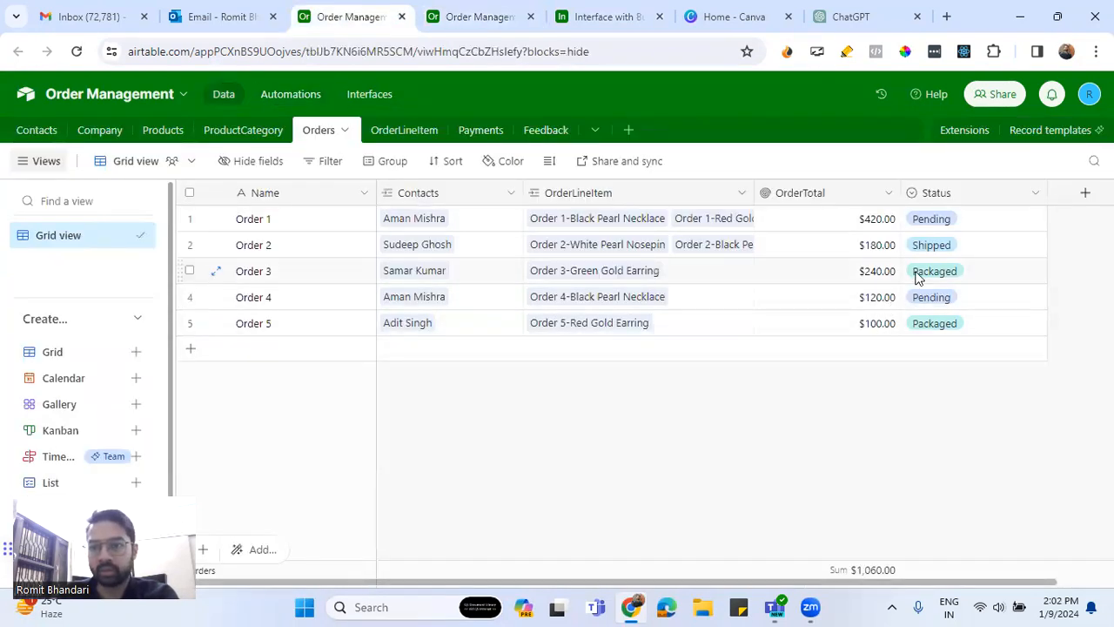
Examine the input and updated field values in the Update record test results, and recheck the Orders table.
{"action": "left_click", "coordinate": [461, 19]}
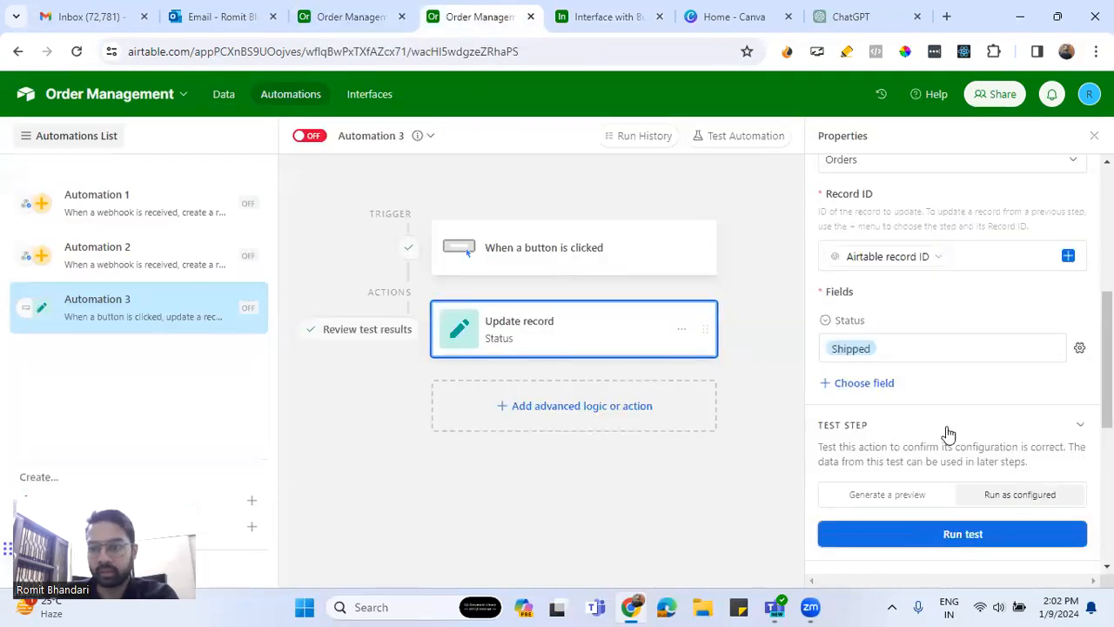
{"action": "scroll", "coordinate": [962, 377], "scroll_direction": "up", "scroll_amount": 3}
{"action": "scroll", "coordinate": [916, 414], "scroll_direction": "down", "scroll_amount": 4}
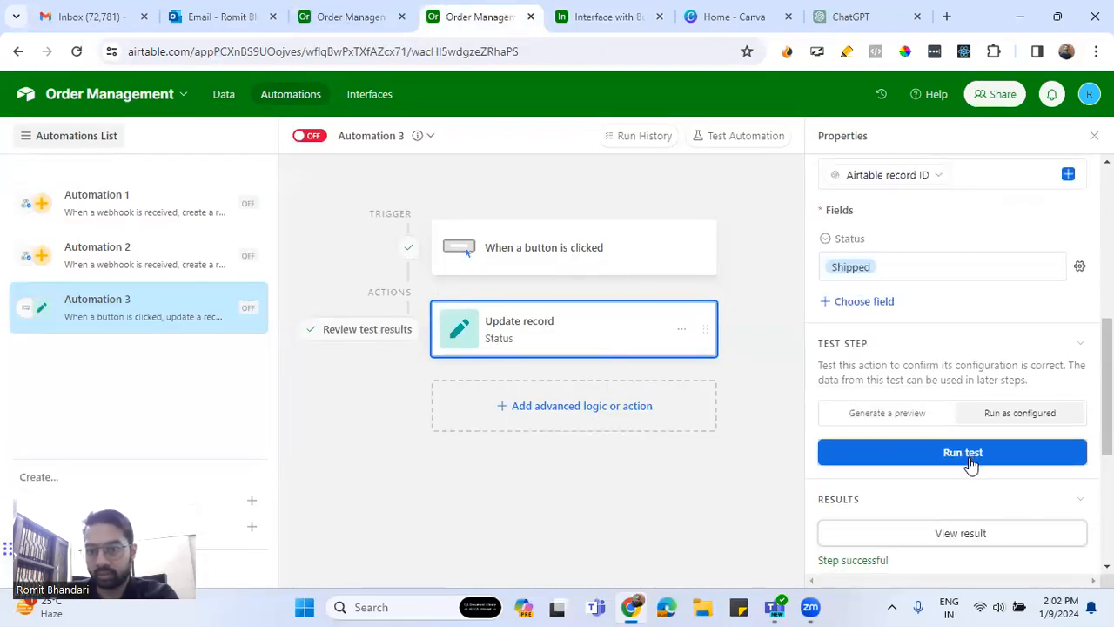
{"action": "scroll", "coordinate": [981, 539], "scroll_direction": "down", "scroll_amount": 4}
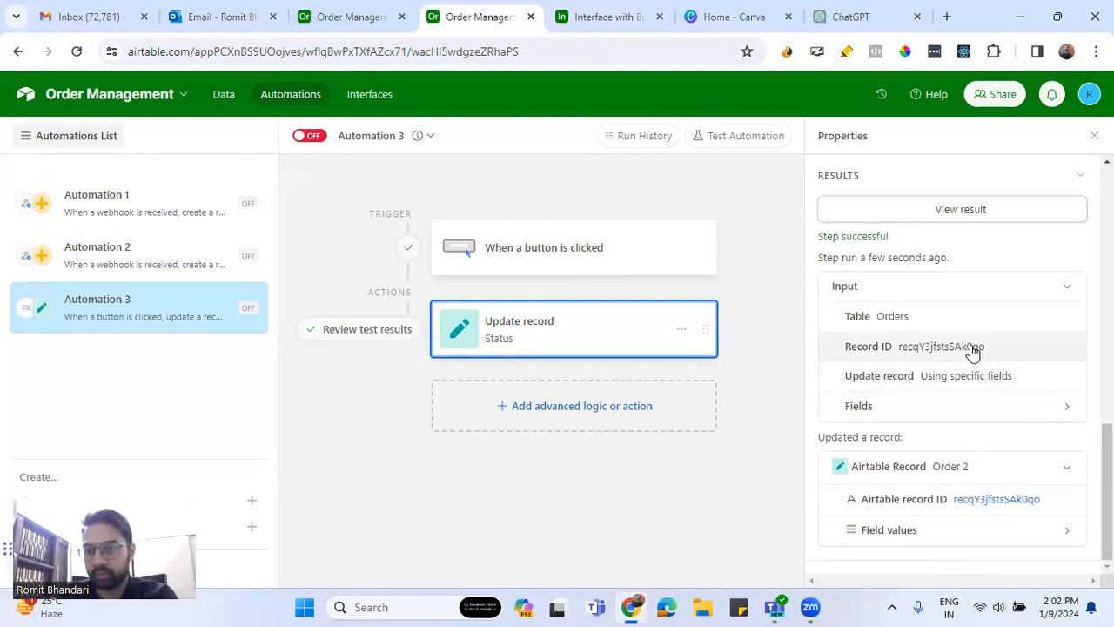
{"action": "left_click", "coordinate": [986, 407]}
{"action": "scroll", "coordinate": [992, 452], "scroll_direction": "down", "scroll_amount": 1}
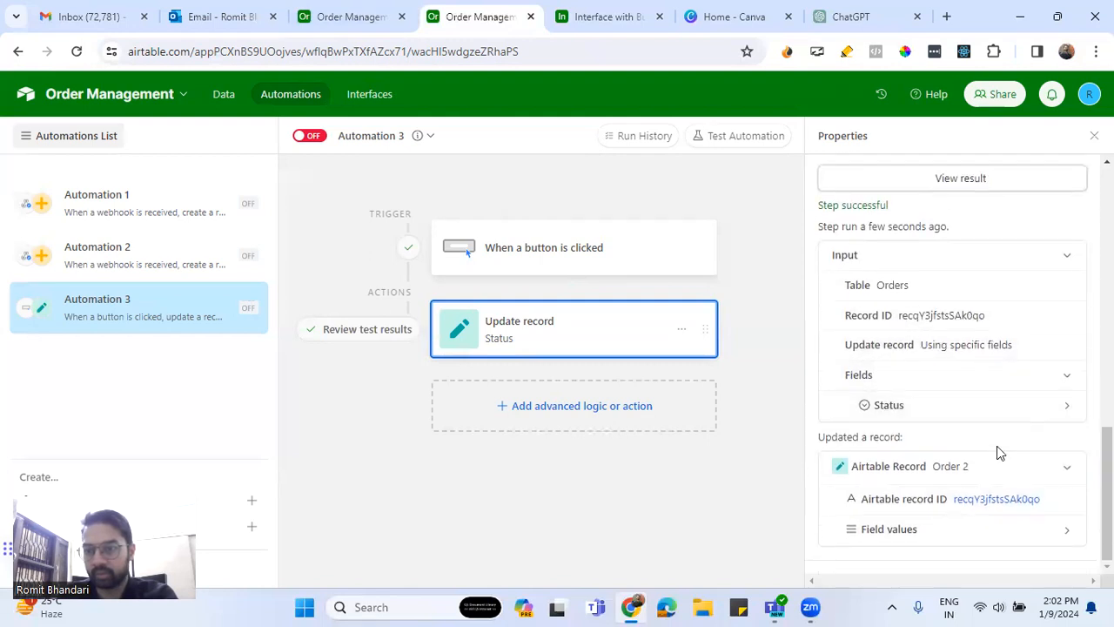
{"action": "scroll", "coordinate": [1001, 470], "scroll_direction": "down", "scroll_amount": 1}
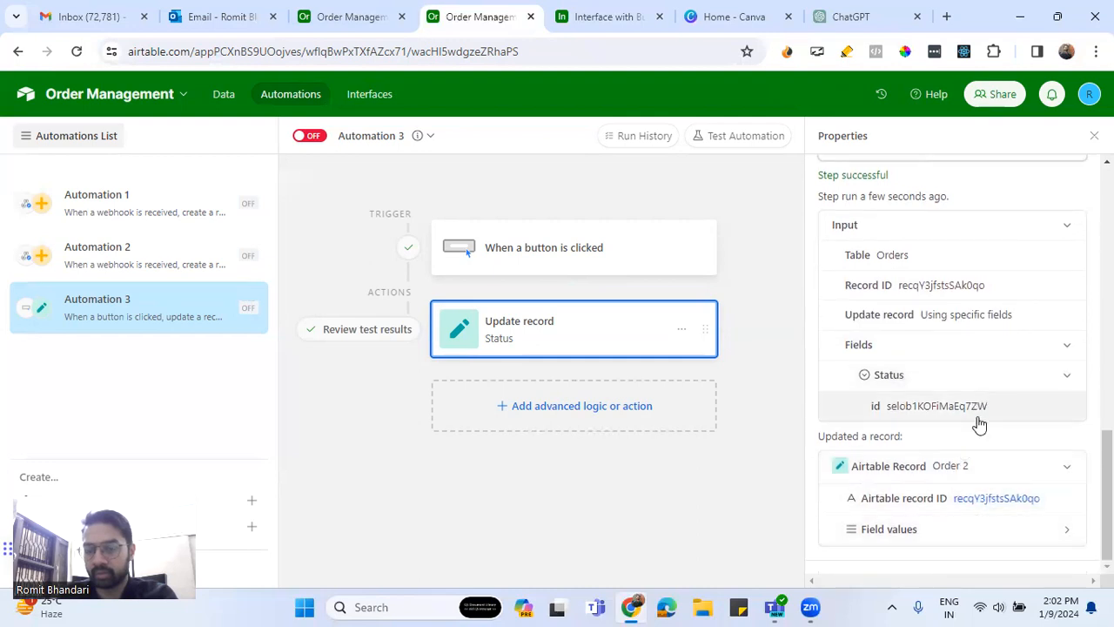
{"action": "left_click", "coordinate": [985, 529]}
{"action": "scroll", "coordinate": [985, 474], "scroll_direction": "down", "scroll_amount": 5}
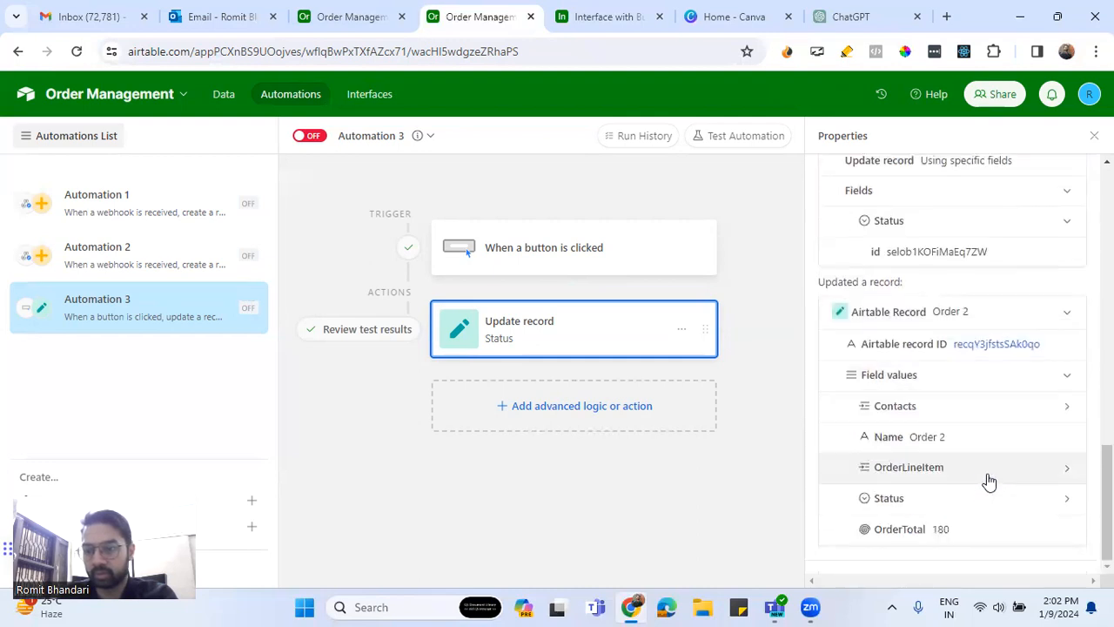
{"action": "left_click", "coordinate": [996, 409]}
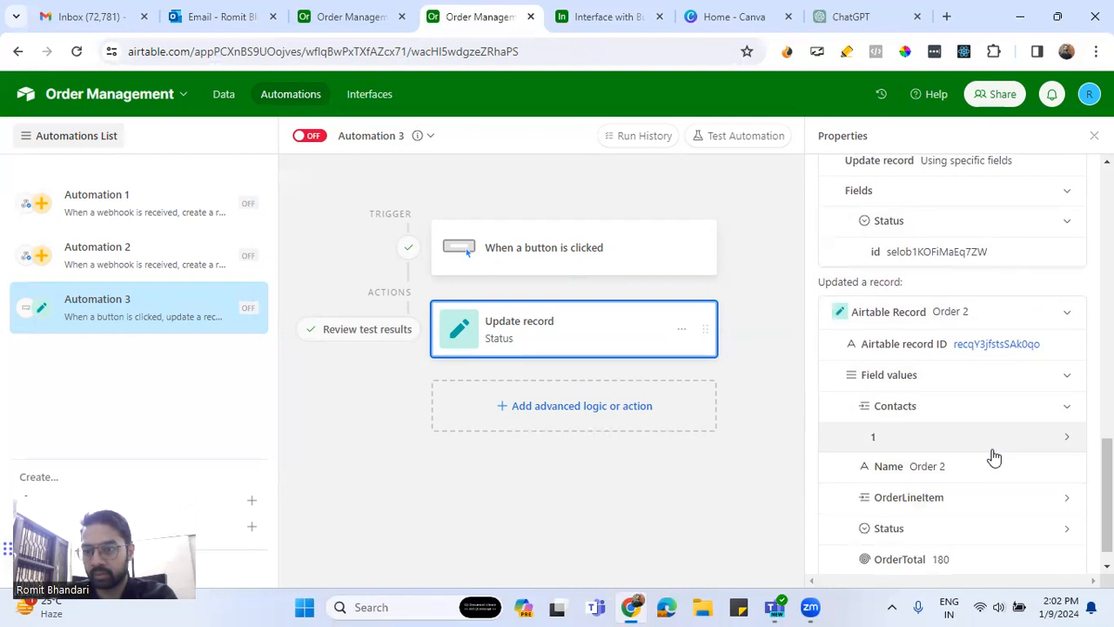
{"action": "scroll", "coordinate": [988, 512], "scroll_direction": "down", "scroll_amount": 1}
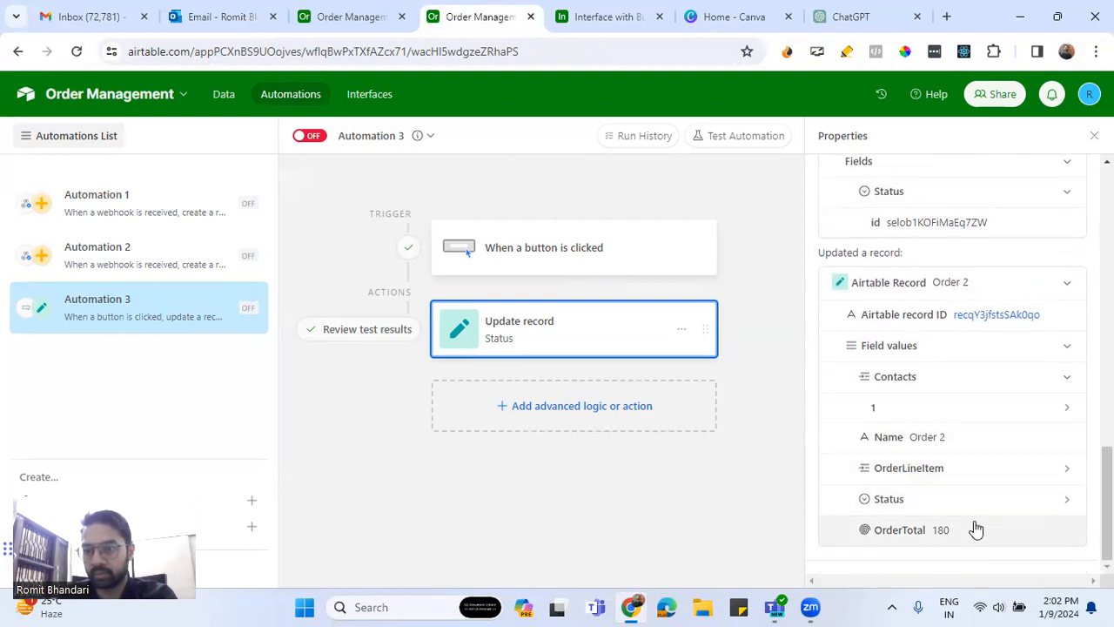
{"action": "left_click", "coordinate": [361, 19]}
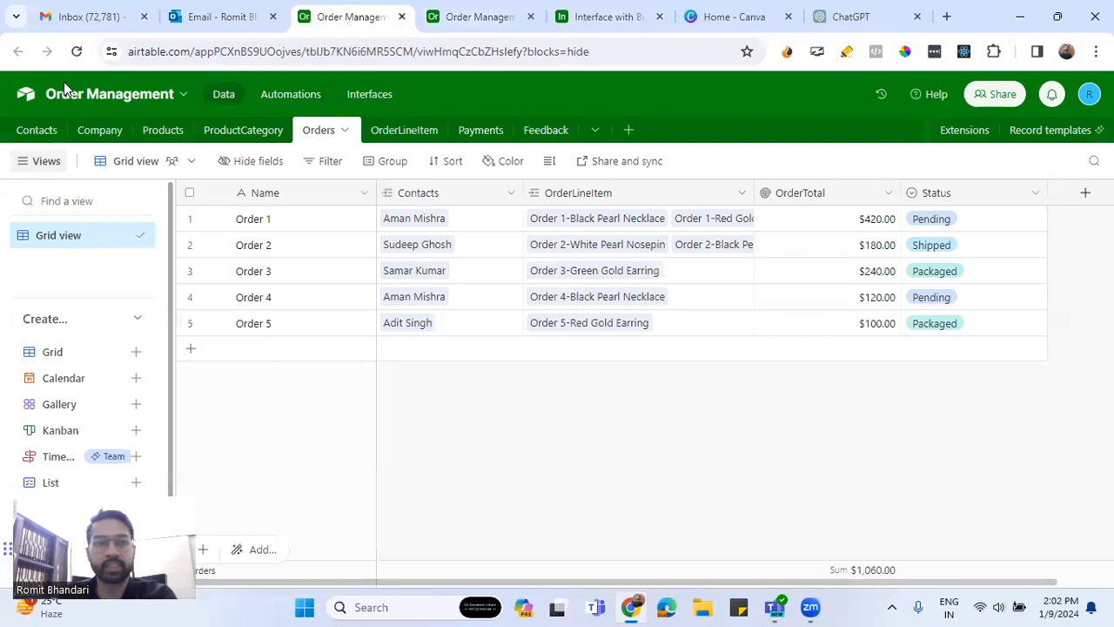
Refresh the Orders table and turn on Automation 3.
{"action": "left_click", "coordinate": [76, 51]}
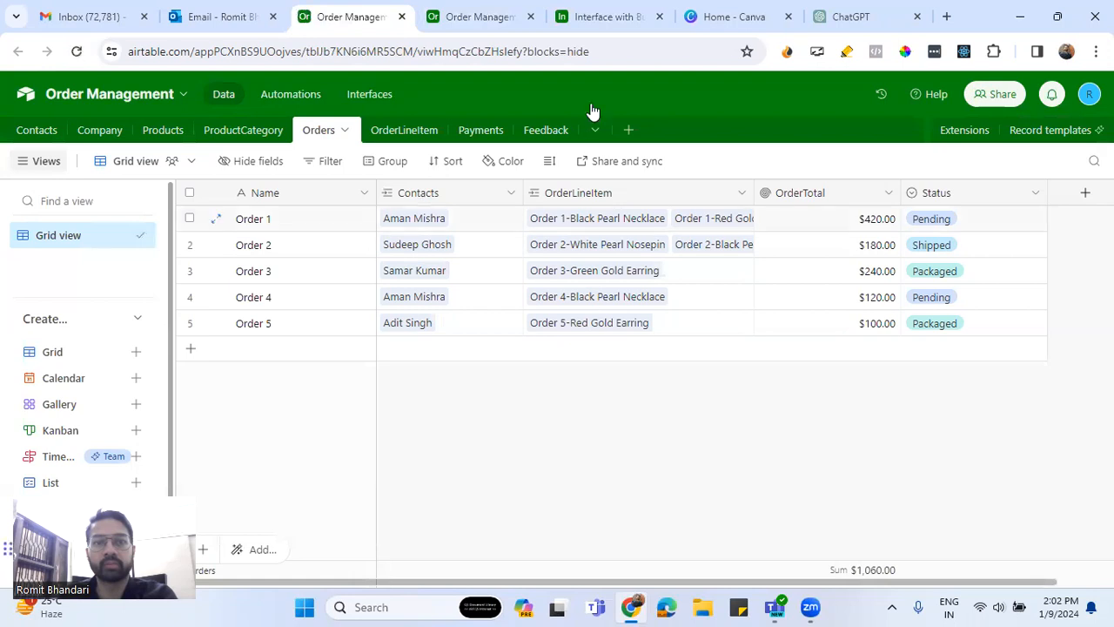
{"action": "left_click", "coordinate": [589, 17]}
{"action": "left_click", "coordinate": [479, 18]}
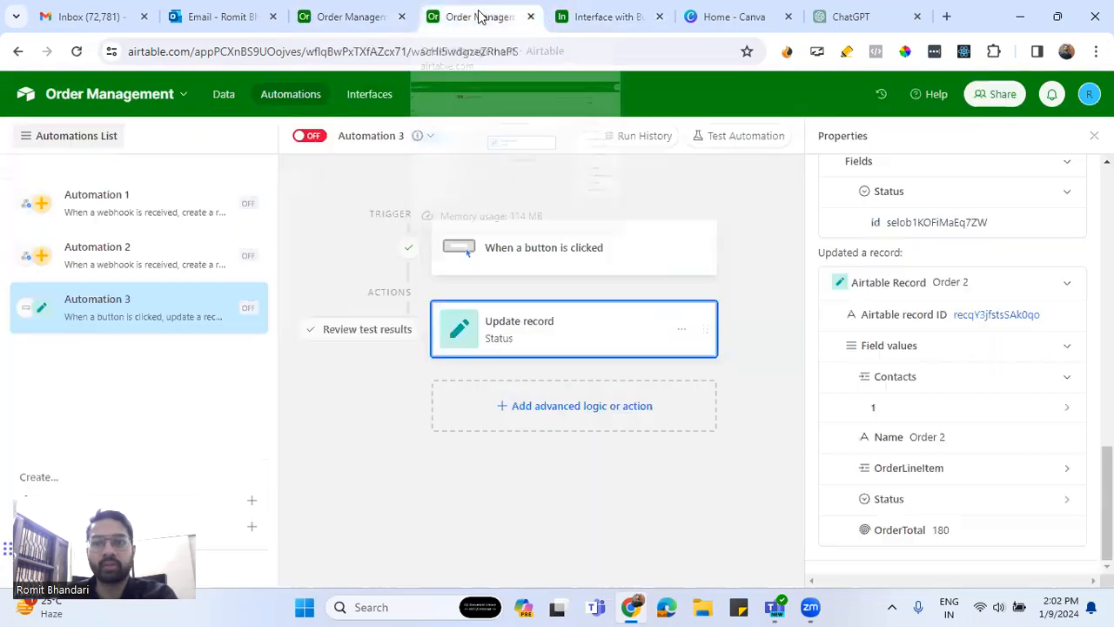
{"action": "left_click", "coordinate": [309, 136]}
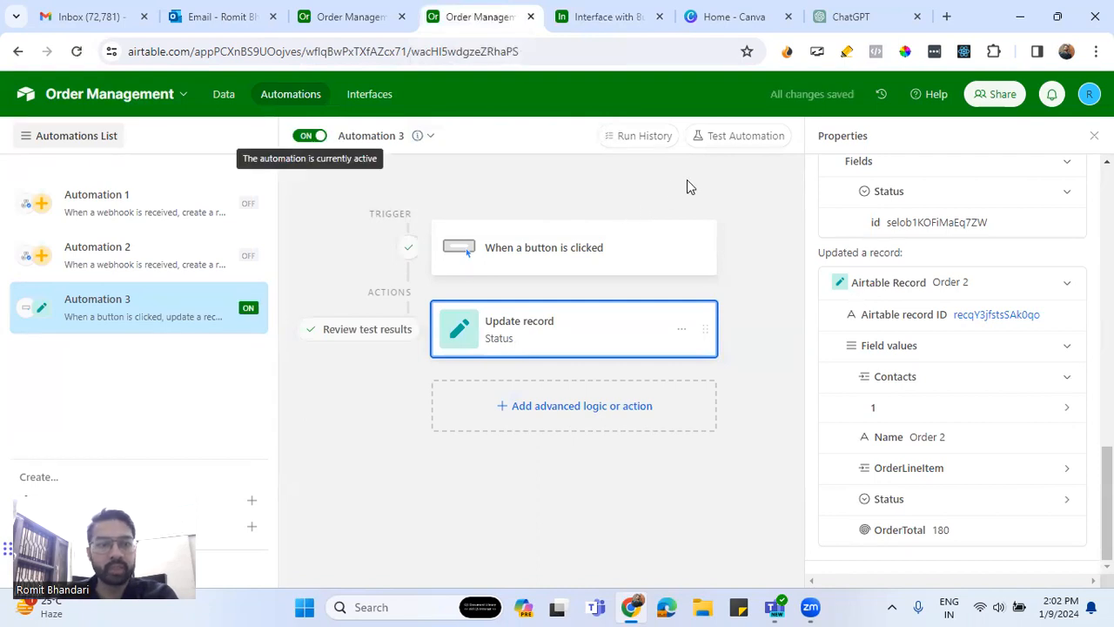
Publish the Interface with Button interface so its Order Status to Shipped page goes live.
{"action": "left_click", "coordinate": [614, 18]}
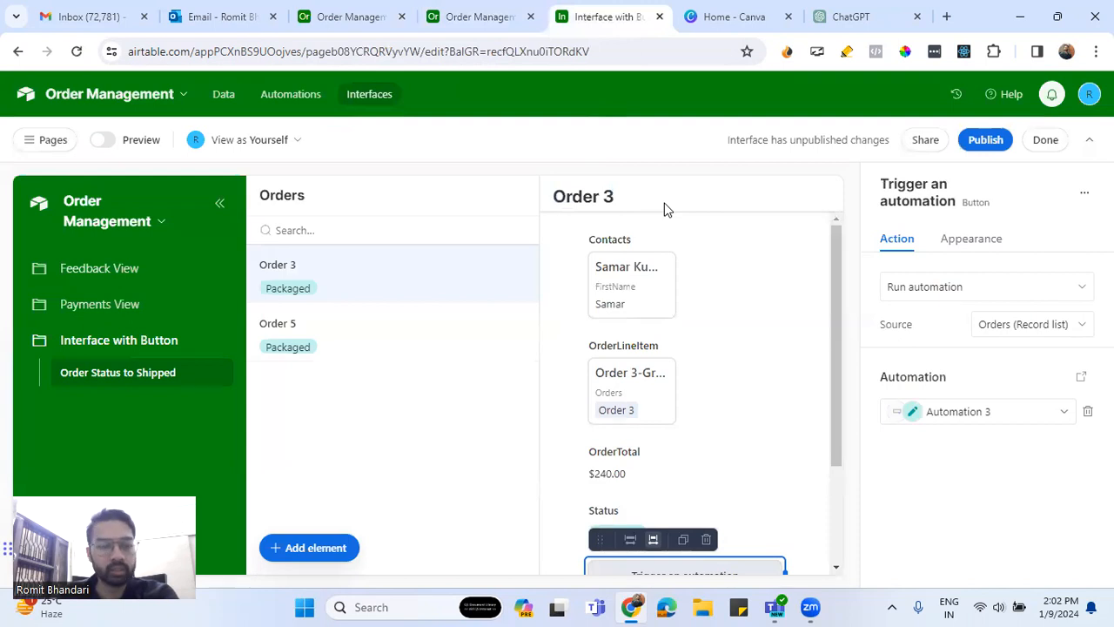
{"action": "left_click", "coordinate": [962, 144]}
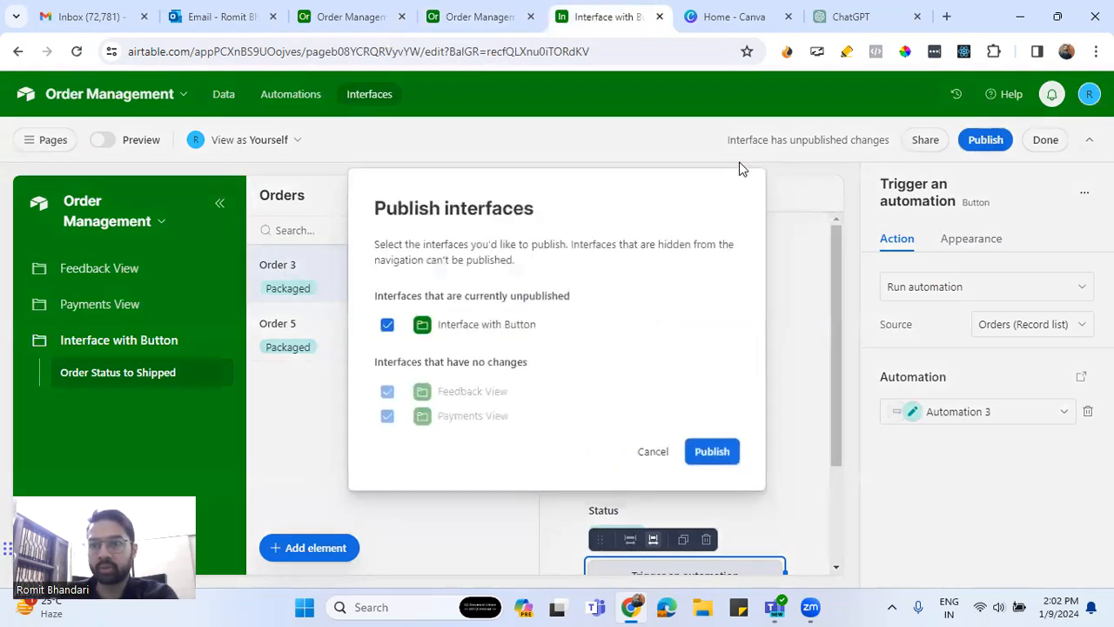
{"action": "left_click", "coordinate": [726, 461]}
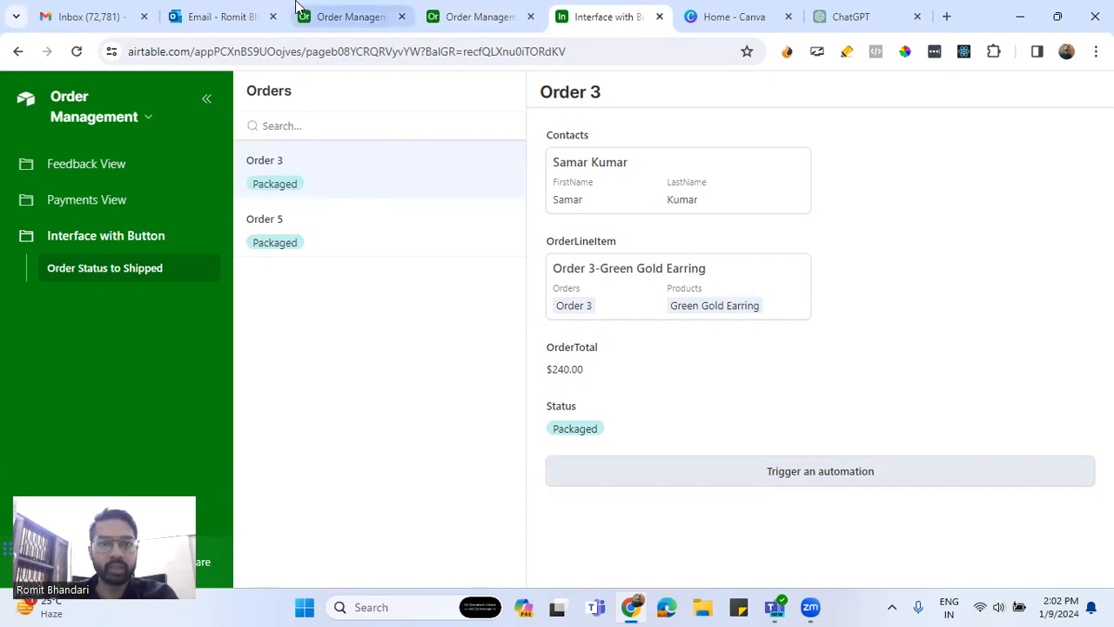
Review the order statuses and Automation 3, and trigger the automation for Order 3 from the published interface page.
{"action": "left_click", "coordinate": [339, 17]}
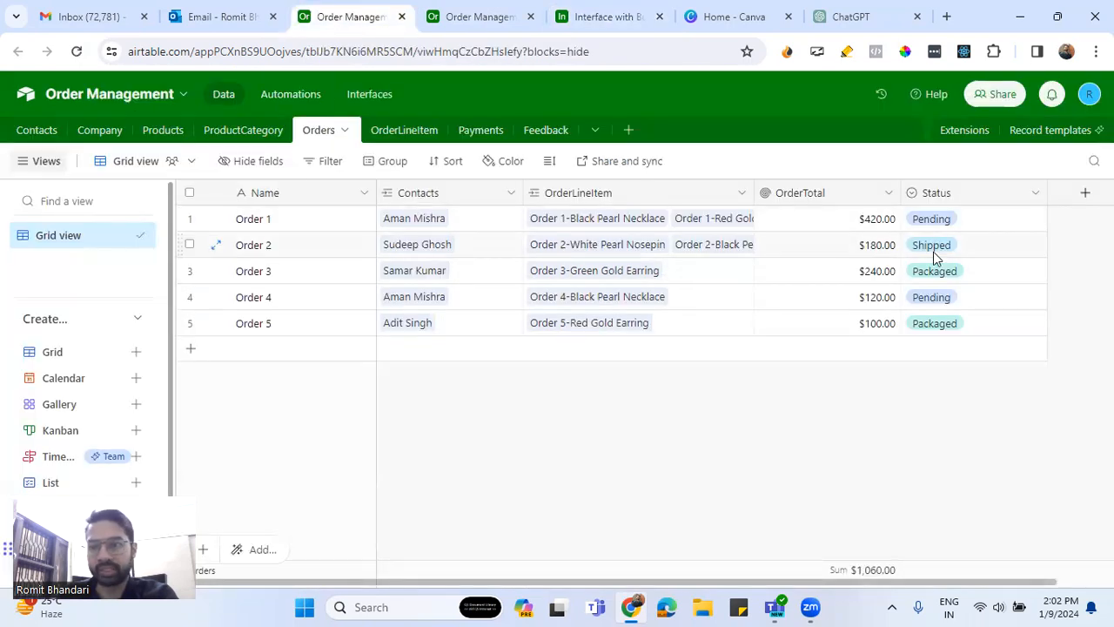
{"action": "left_click", "coordinate": [478, 16]}
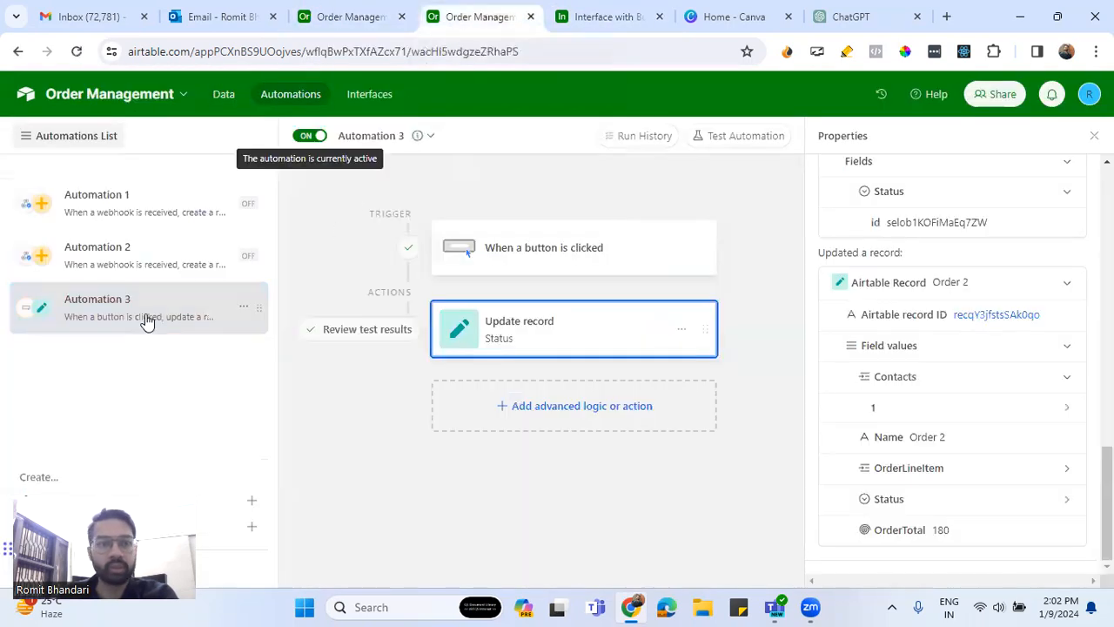
{"action": "left_click", "coordinate": [589, 19]}
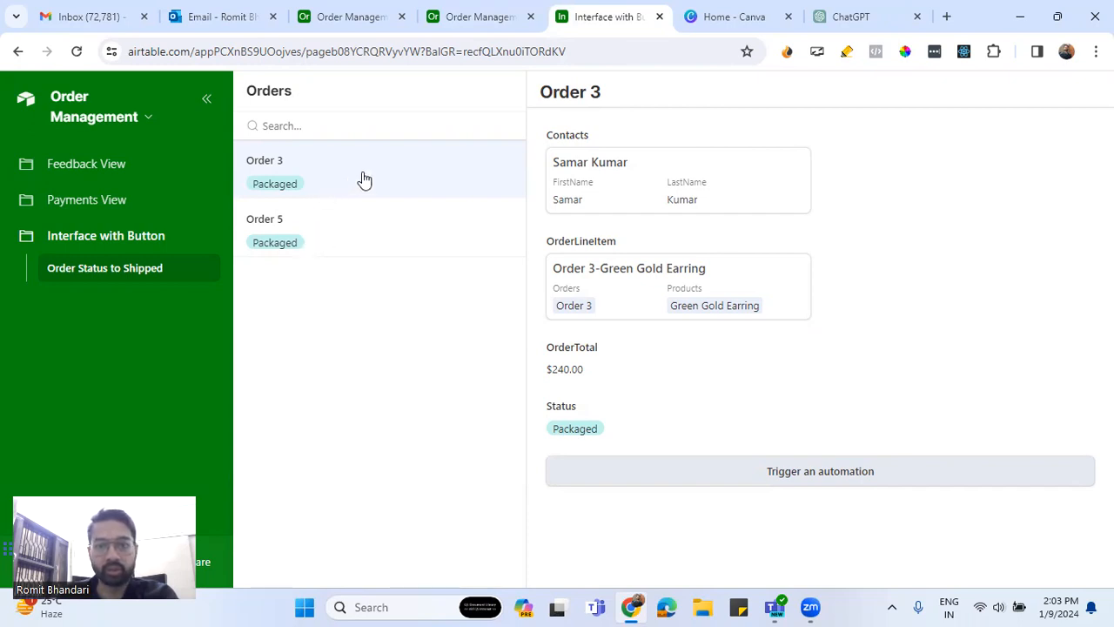
{"action": "left_click", "coordinate": [288, 247]}
{"action": "left_click", "coordinate": [322, 192]}
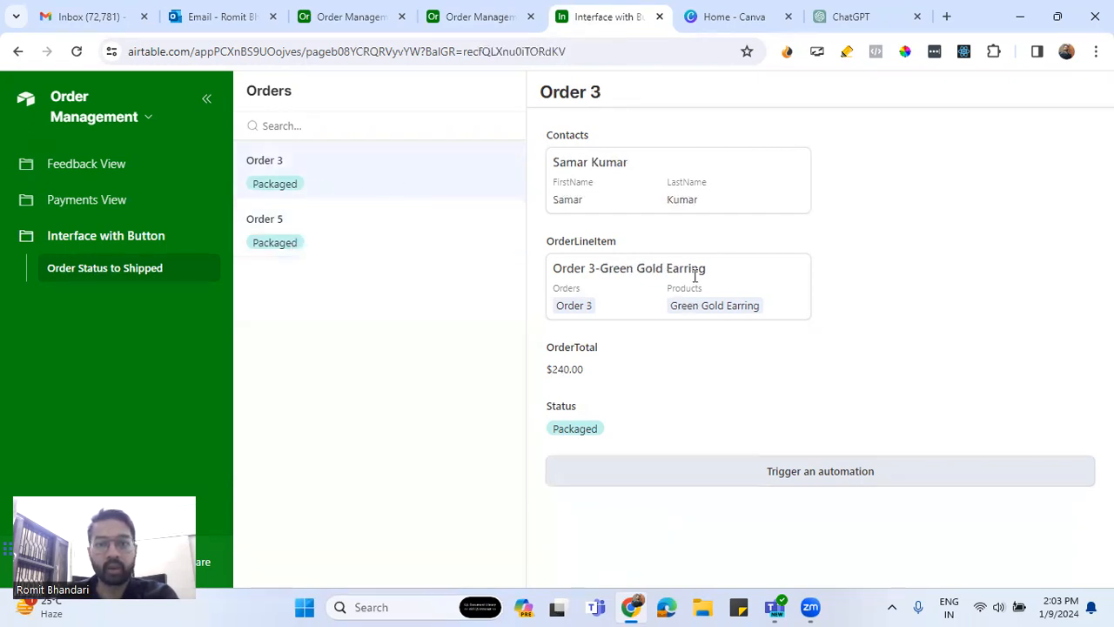
{"action": "left_click", "coordinate": [805, 479]}
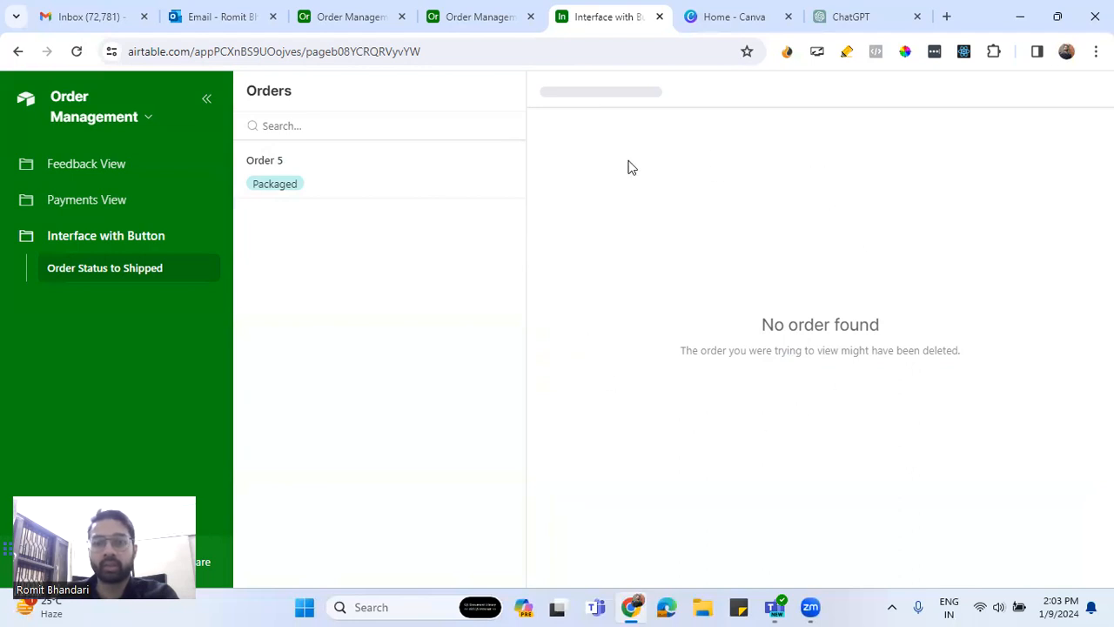
Check Order 3's status in the Orders table and reload the table.
{"action": "left_click", "coordinate": [454, 19]}
{"action": "left_click", "coordinate": [358, 22]}
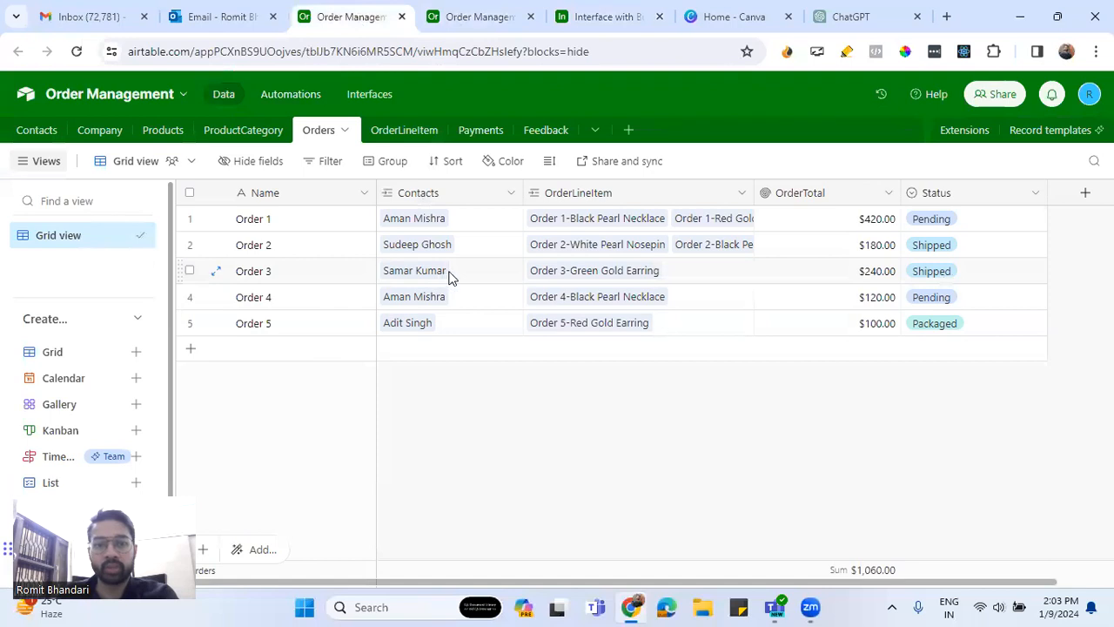
{"action": "left_click", "coordinate": [77, 51]}
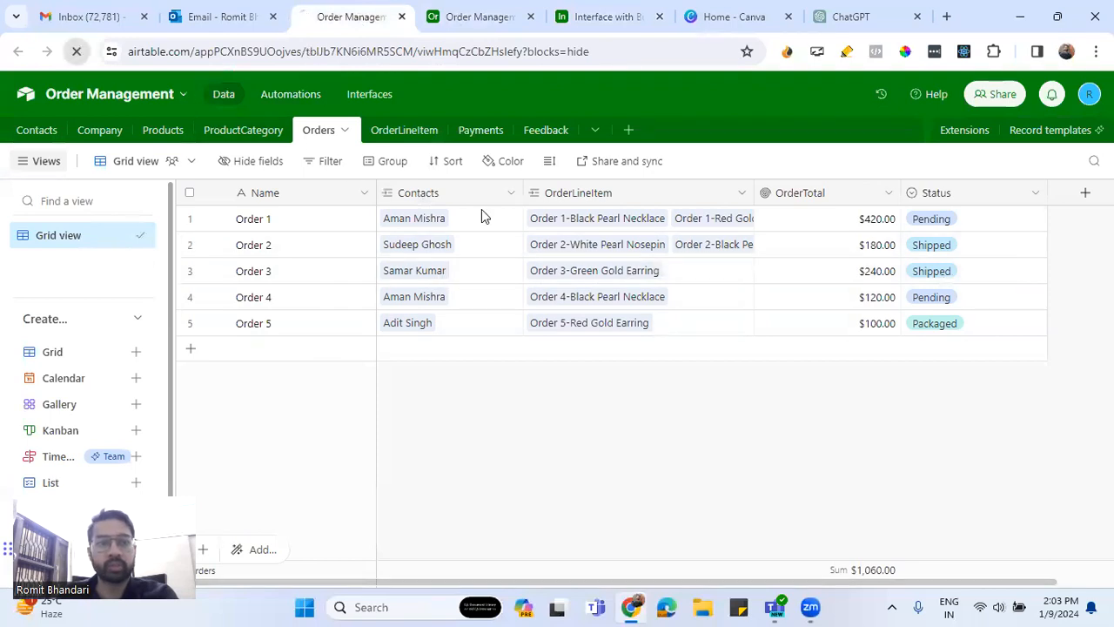
View Order 5's details on the published interface page and return to Automation 3.
{"action": "left_click", "coordinate": [608, 19]}
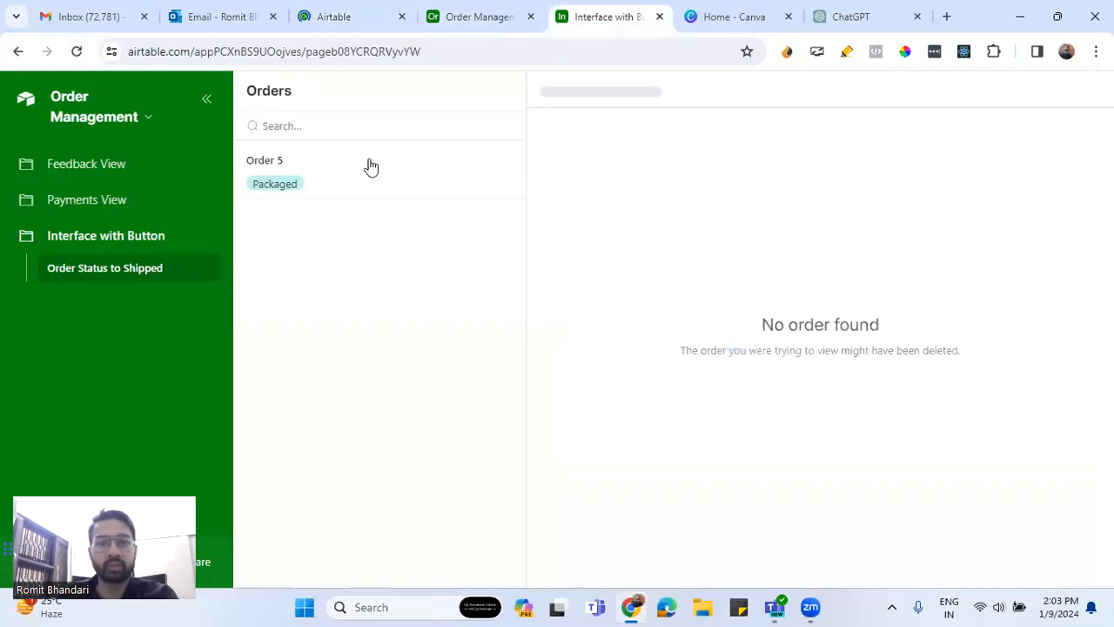
{"action": "left_click", "coordinate": [339, 190]}
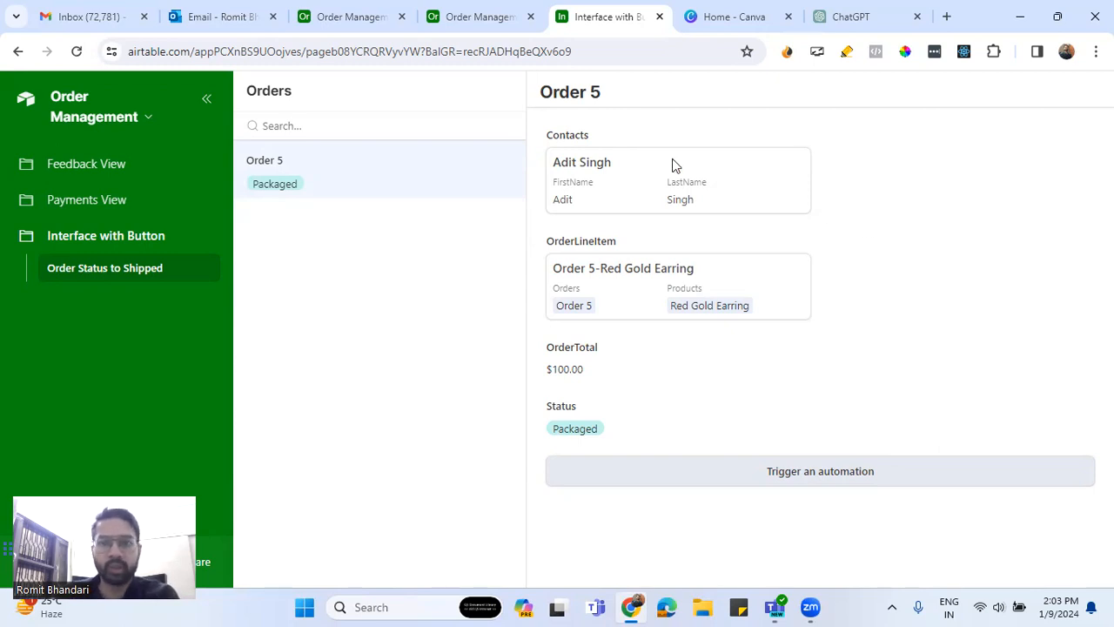
{"action": "left_click", "coordinate": [482, 16]}
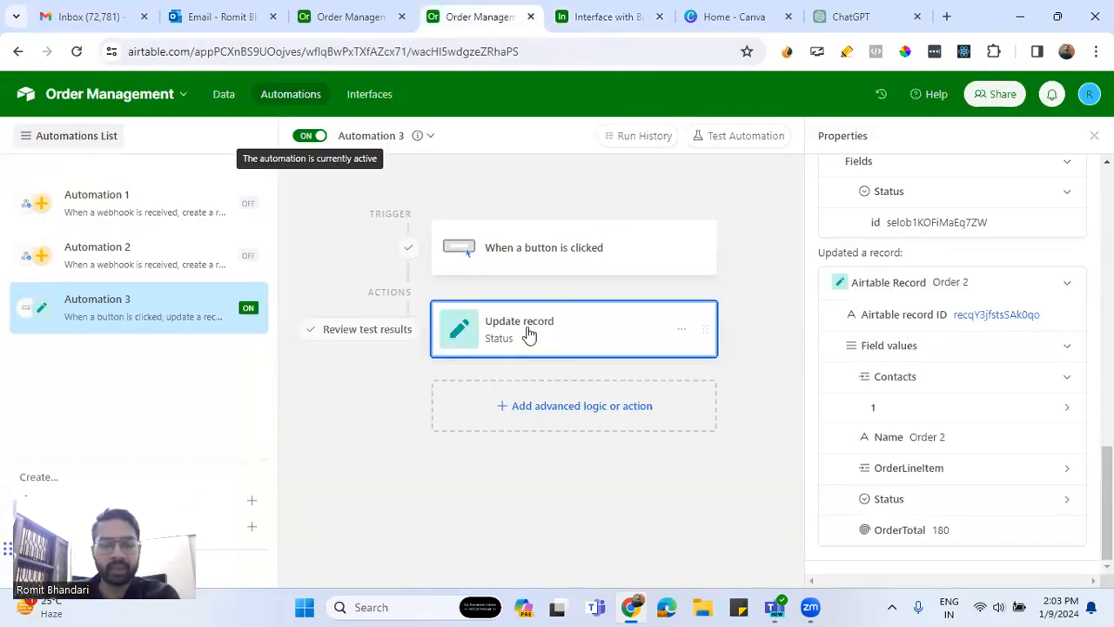